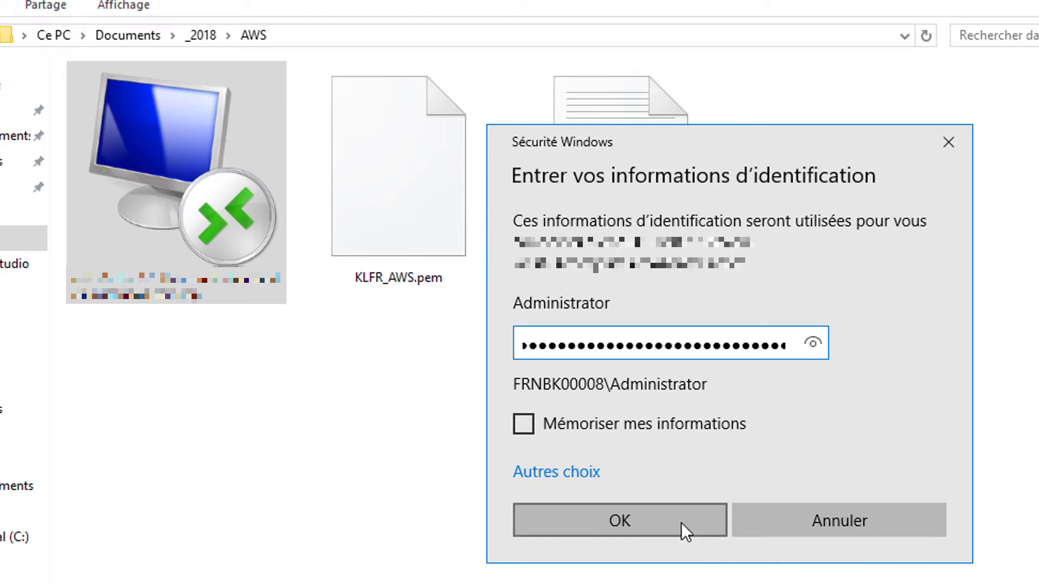
- Connect to the remote Windows server, remembering the Administrator credentials and accepting its certificate without being asked again
click(618, 425)
click(650, 531)
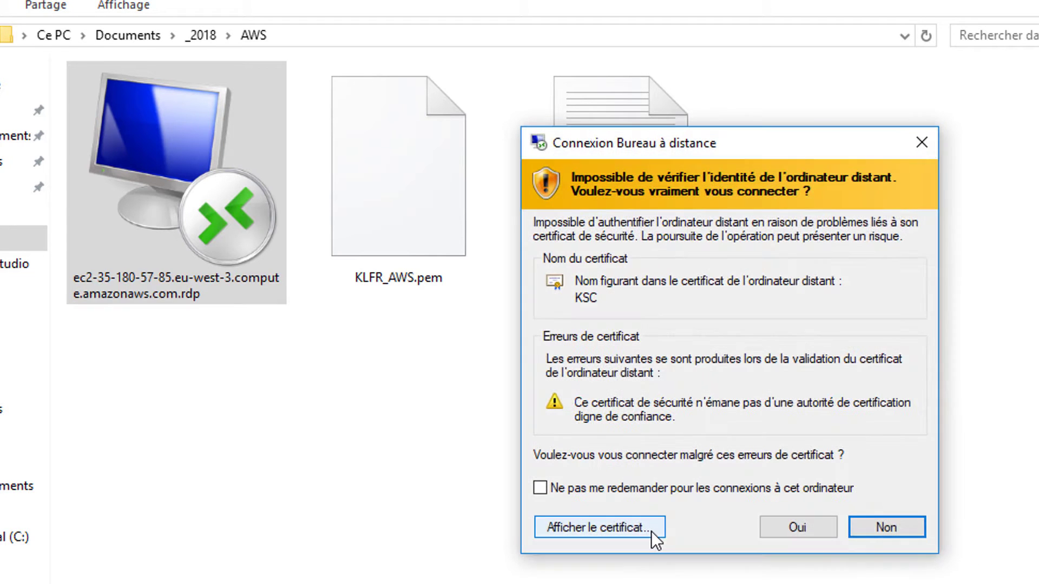
click(652, 486)
click(794, 527)
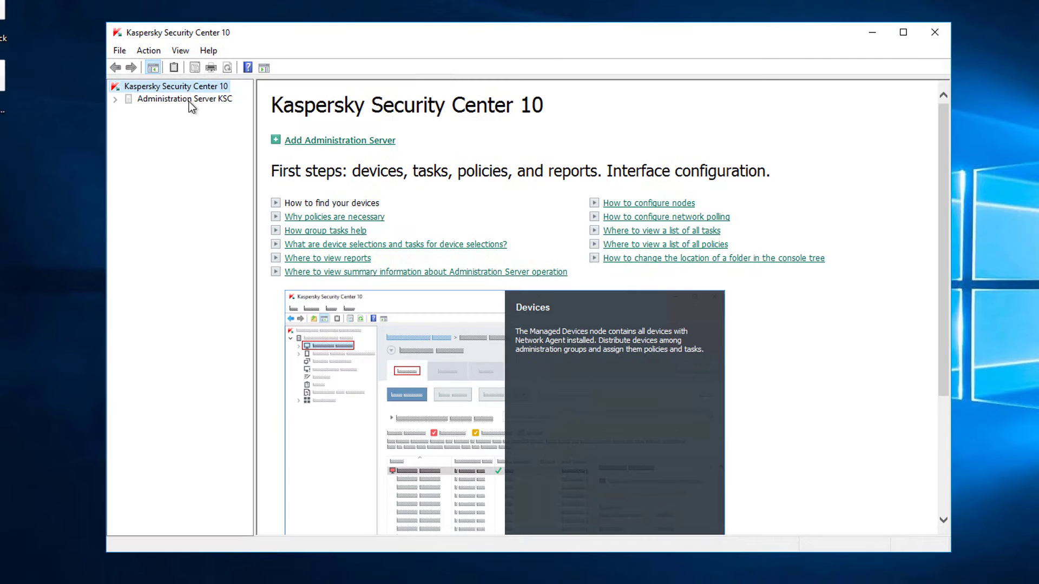
- Connect to Administration Server KSC, accept its certificate and begin the Cloud Environment Configuration Wizard
click(190, 101)
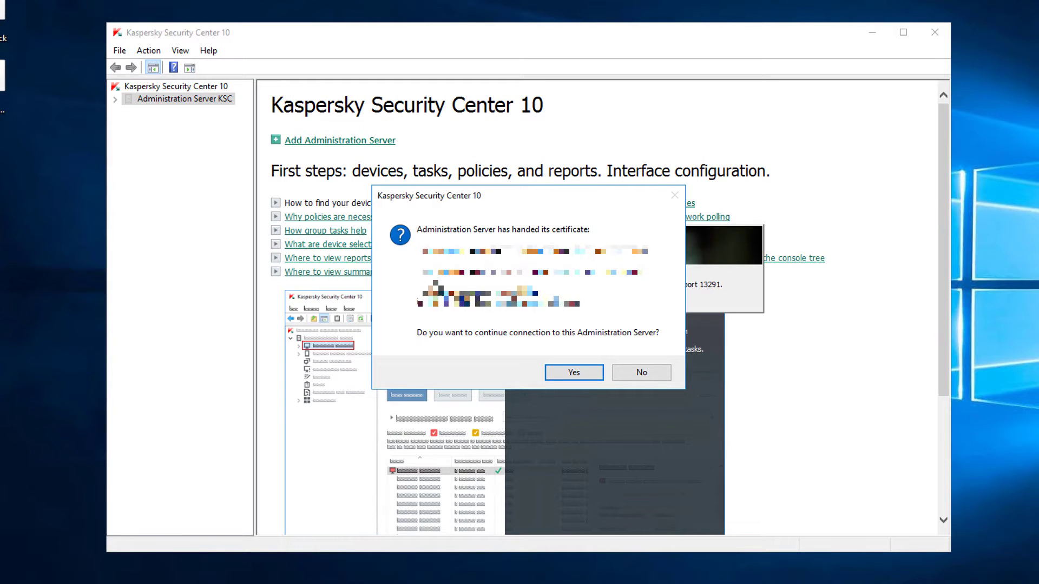
click(574, 372)
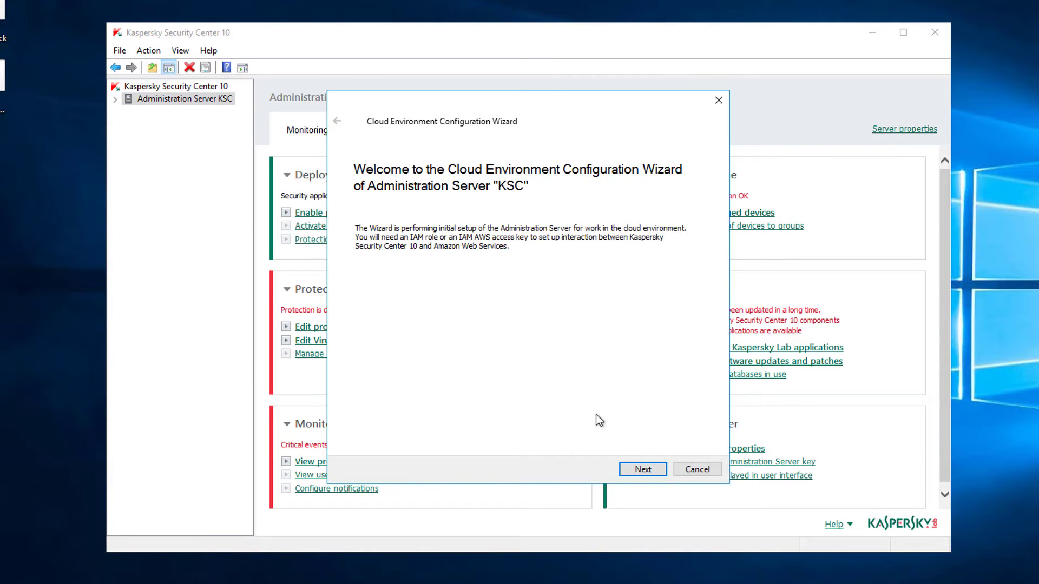
click(633, 470)
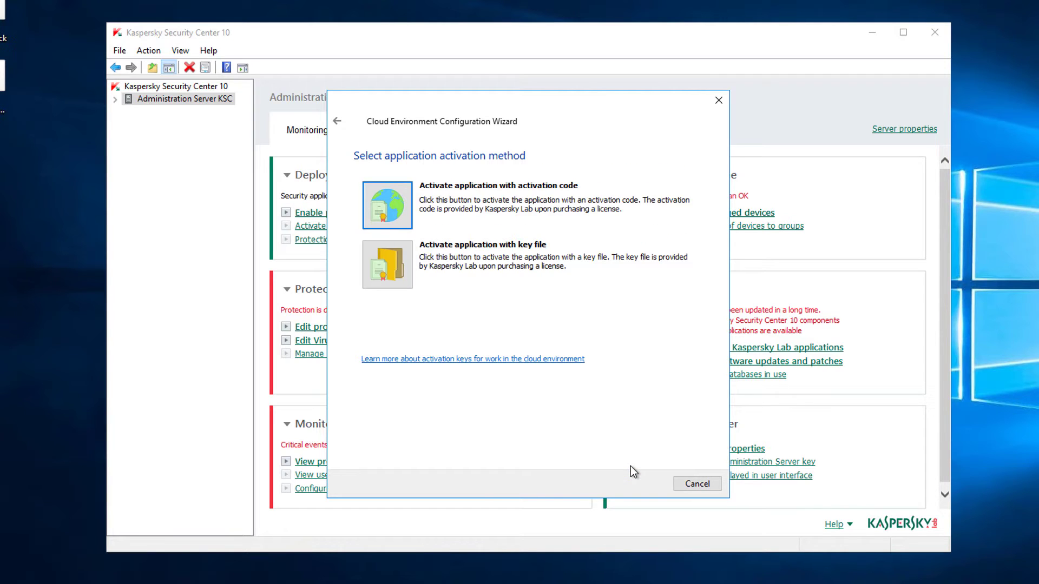
- Choose activation by activation code and paste the application activation code, keeping automatic key deployment to managed devices
click(373, 205)
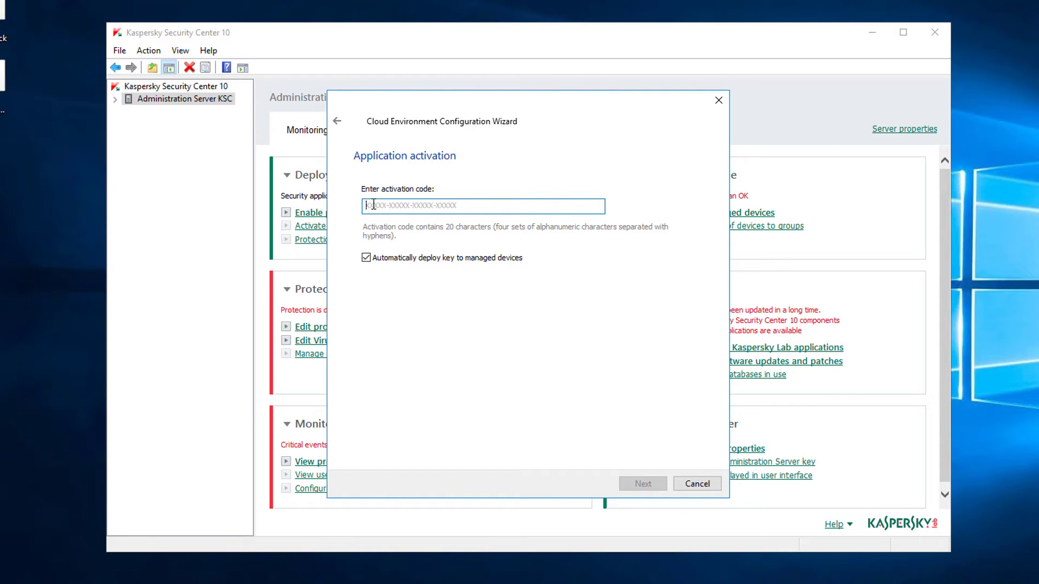
right_click(374, 206)
click(407, 263)
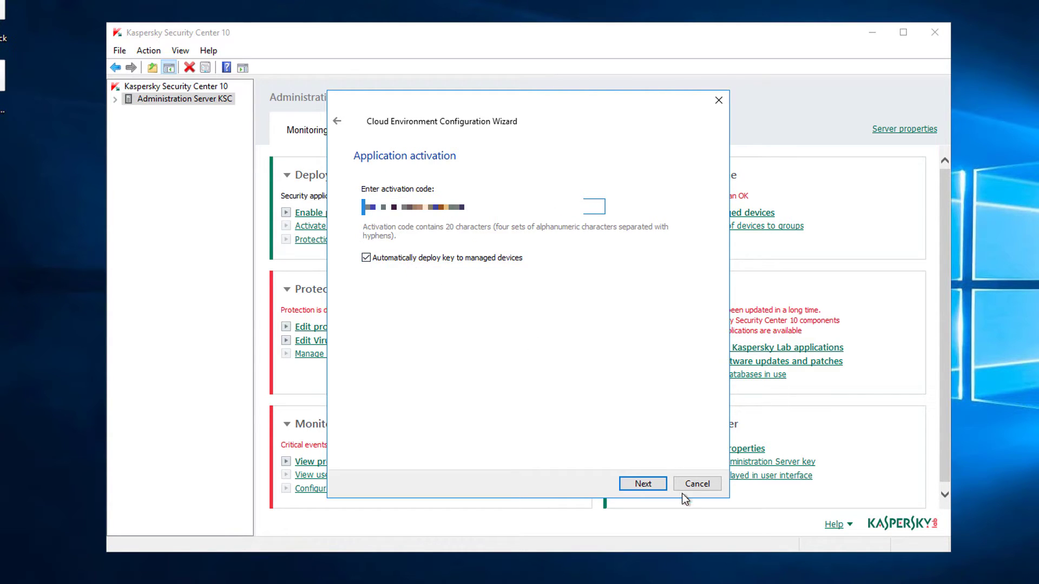
click(644, 485)
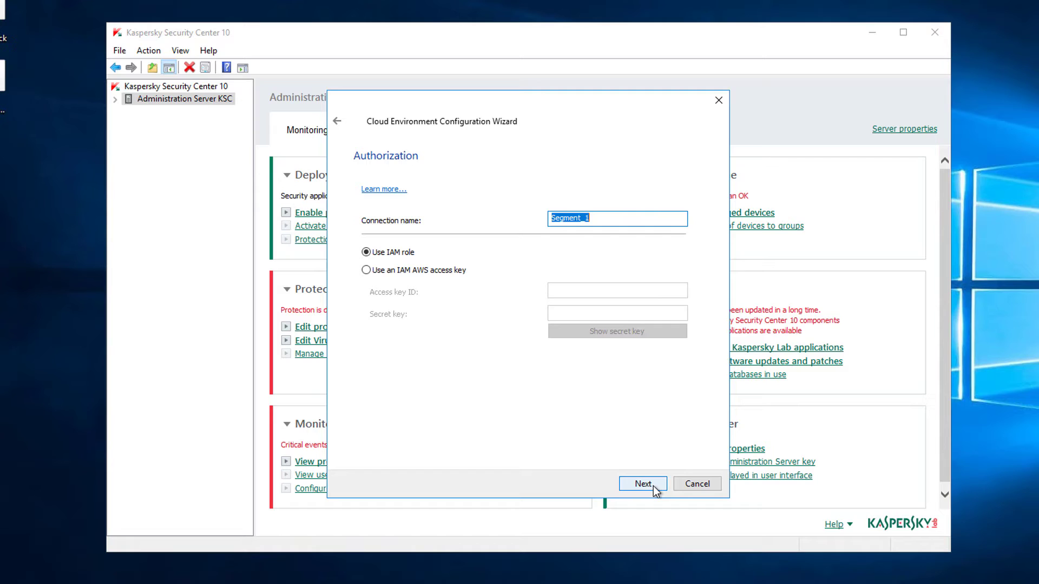
- Name the connection KLFR using the IAM role, and enable synchronization of administration groups with AWS alongside Deploy protection
text(K)
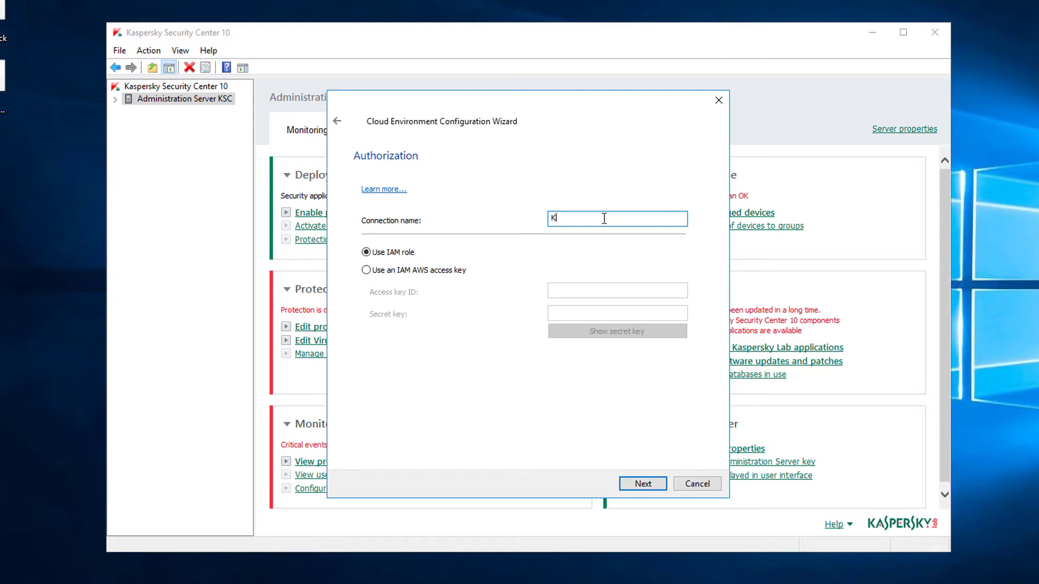
text(LFR)
click(644, 484)
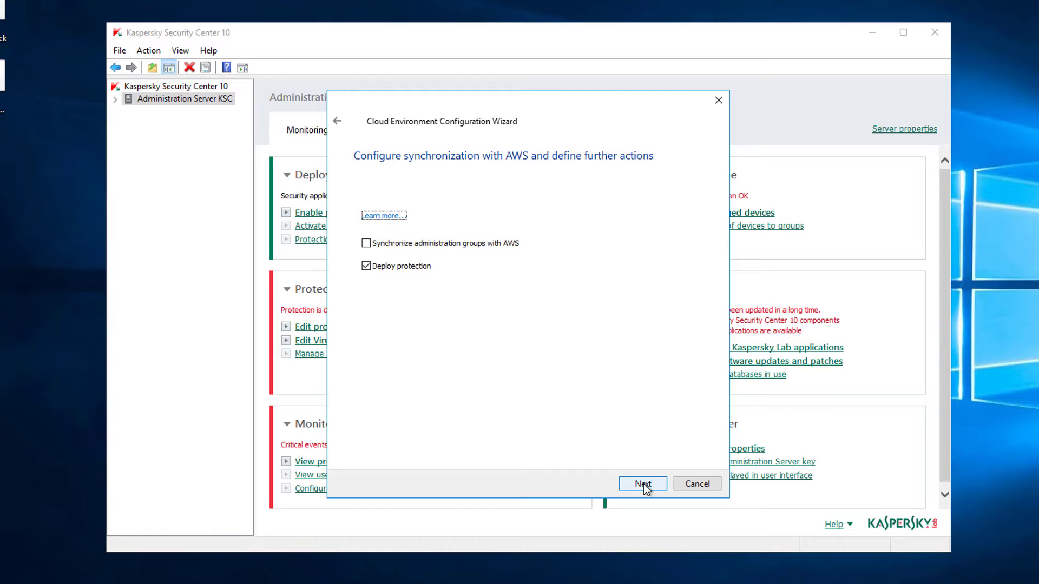
click(415, 244)
click(642, 487)
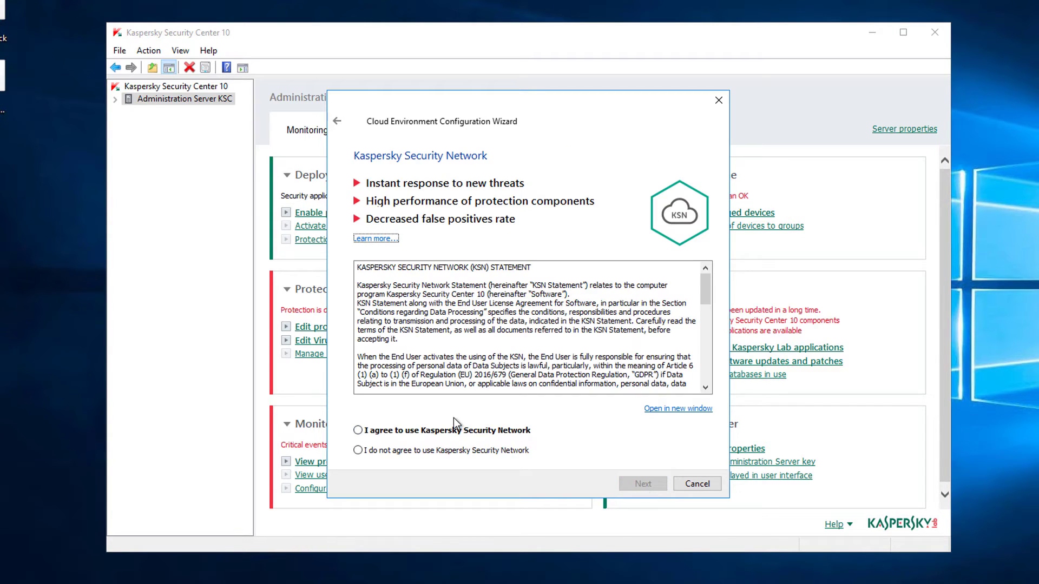
- Agree to use Kaspersky Security Network and leave the email notification recipients and SMTP server blank
click(465, 433)
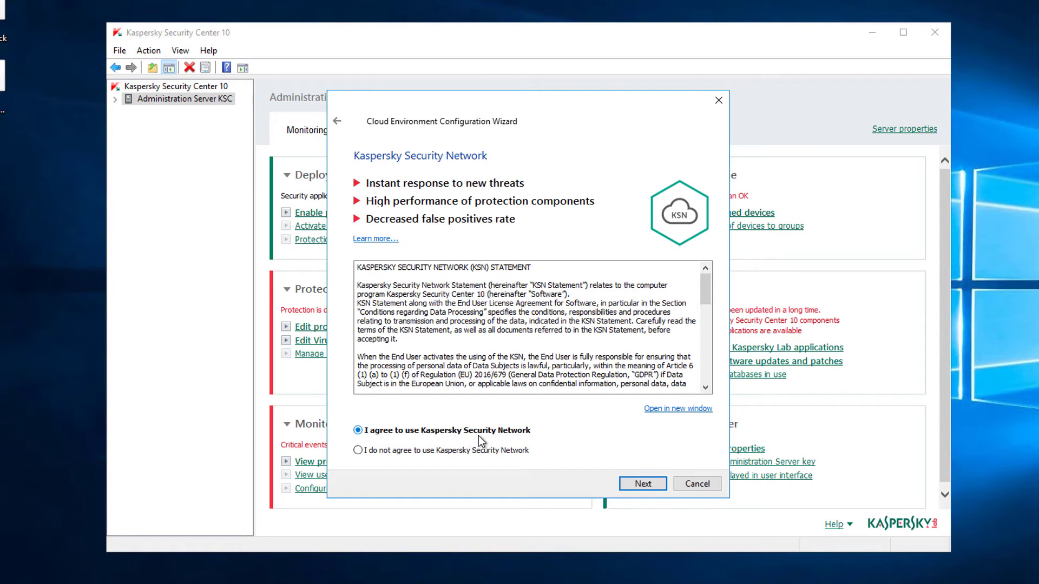
click(648, 483)
click(645, 484)
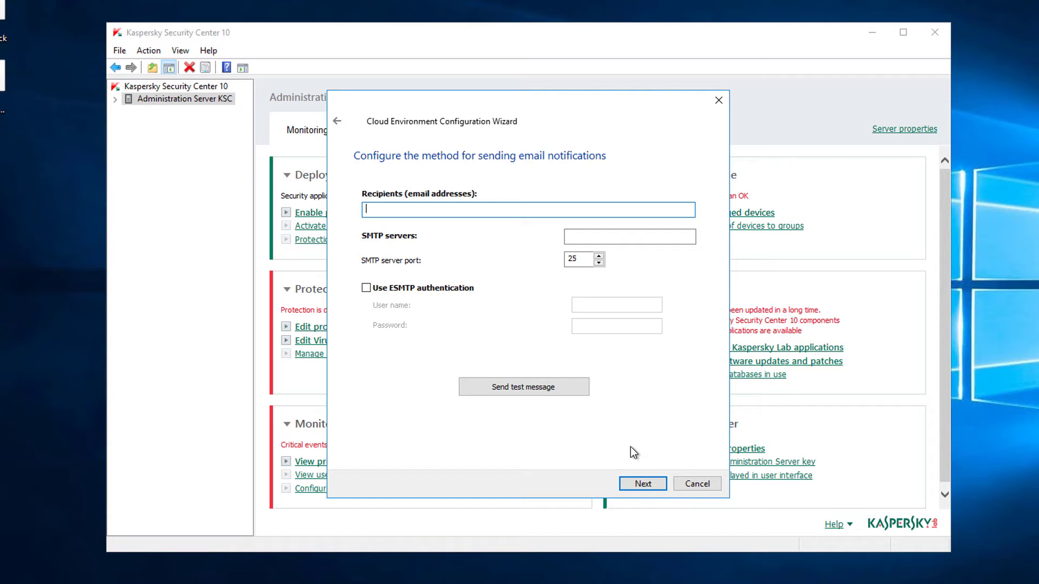
click(640, 485)
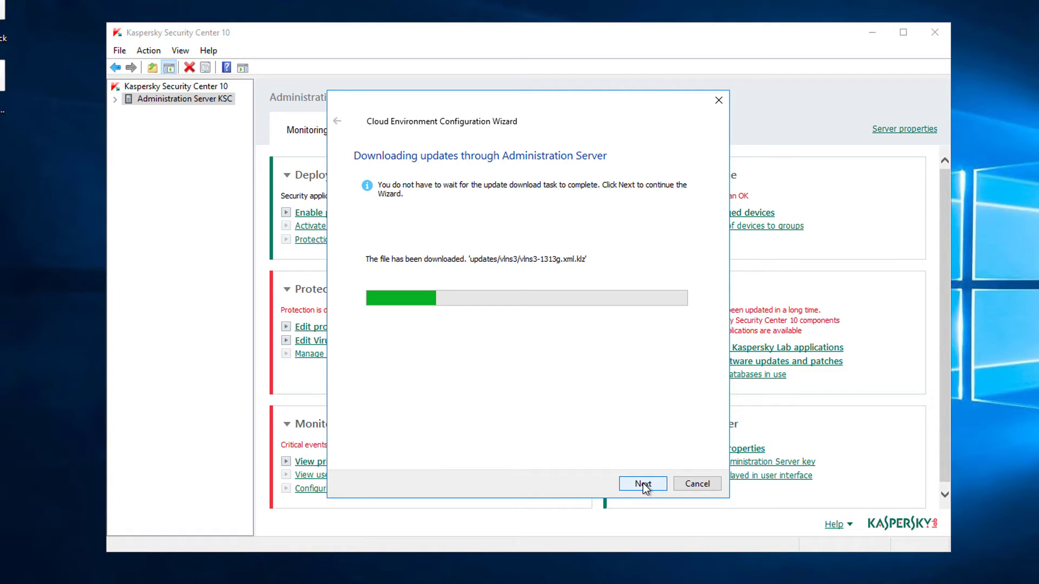
- Keep "Do not restart device", start the remote application installation and finish the Cloud Environment Configuration Wizard
click(643, 484)
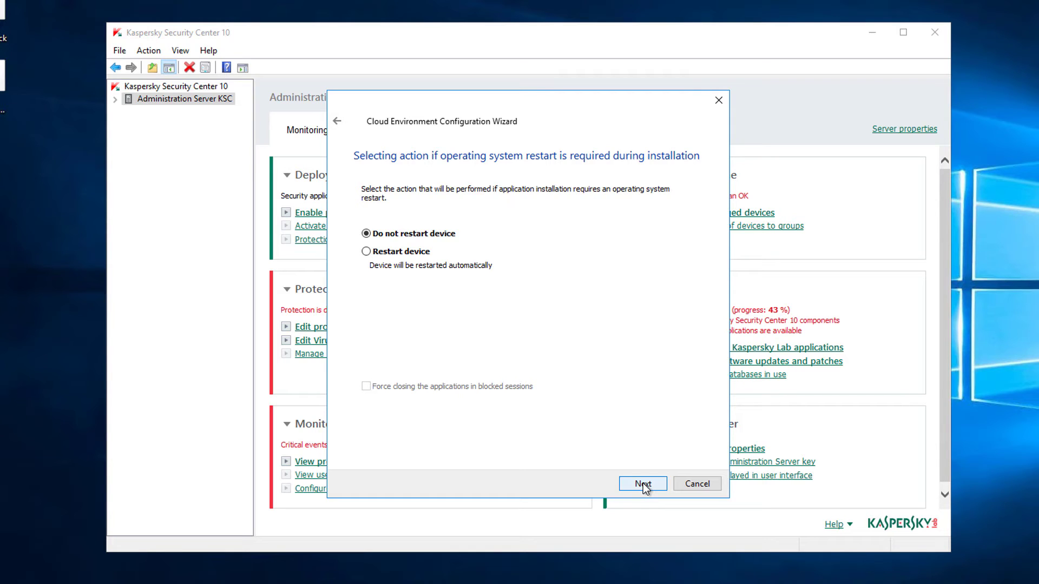
click(644, 485)
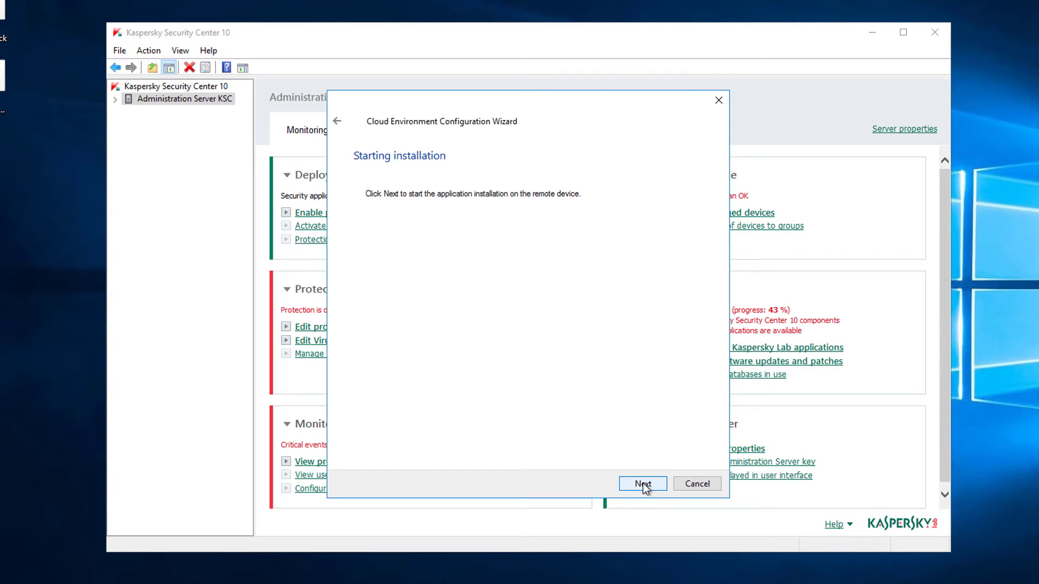
click(644, 485)
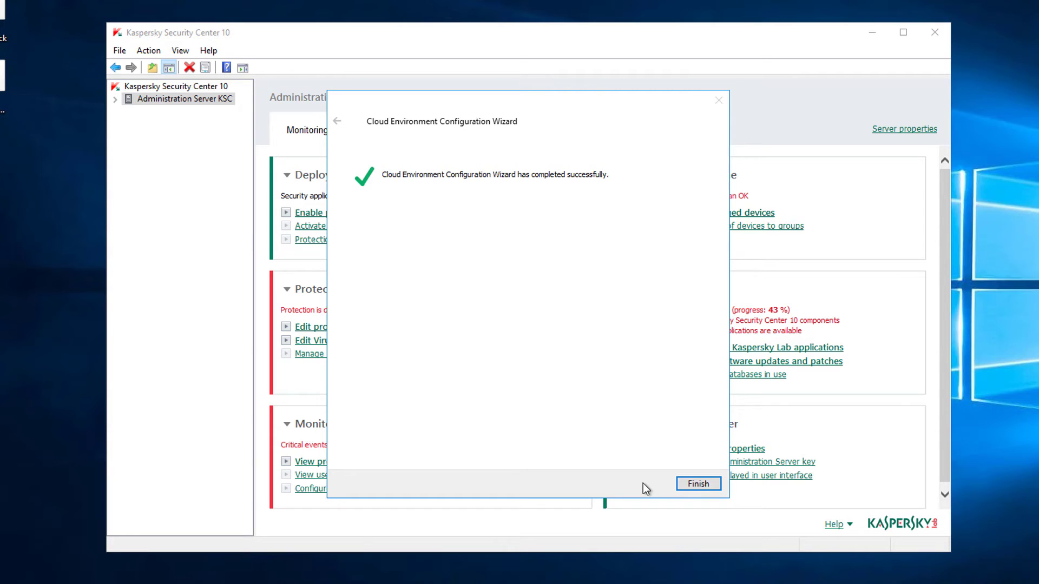
click(693, 483)
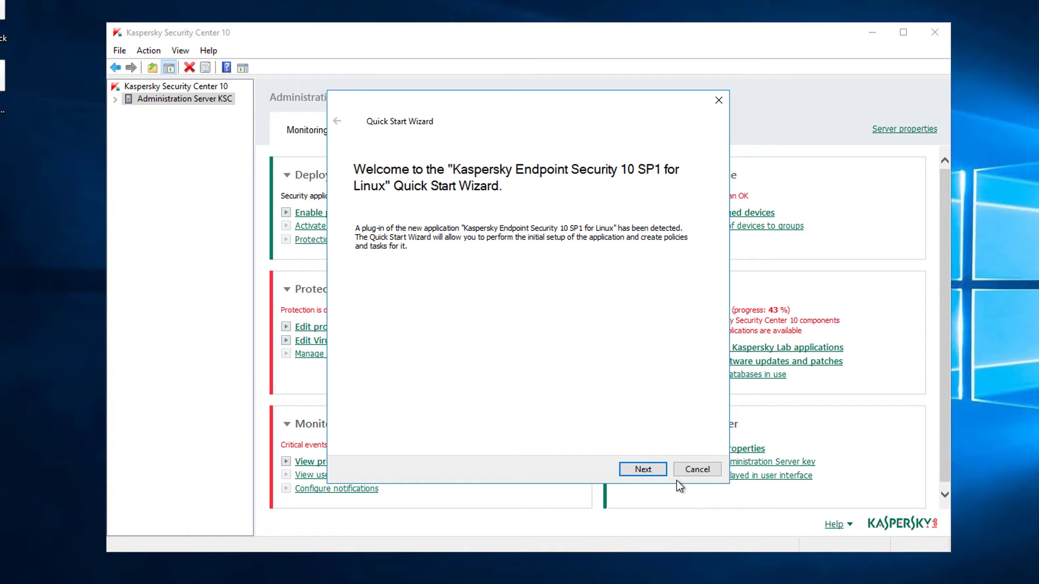
- Complete the Quick Start Wizards for Kaspersky Endpoint Security 10 SP1 for Linux and Kaspersky Security 10.1 for Windows Server
click(643, 469)
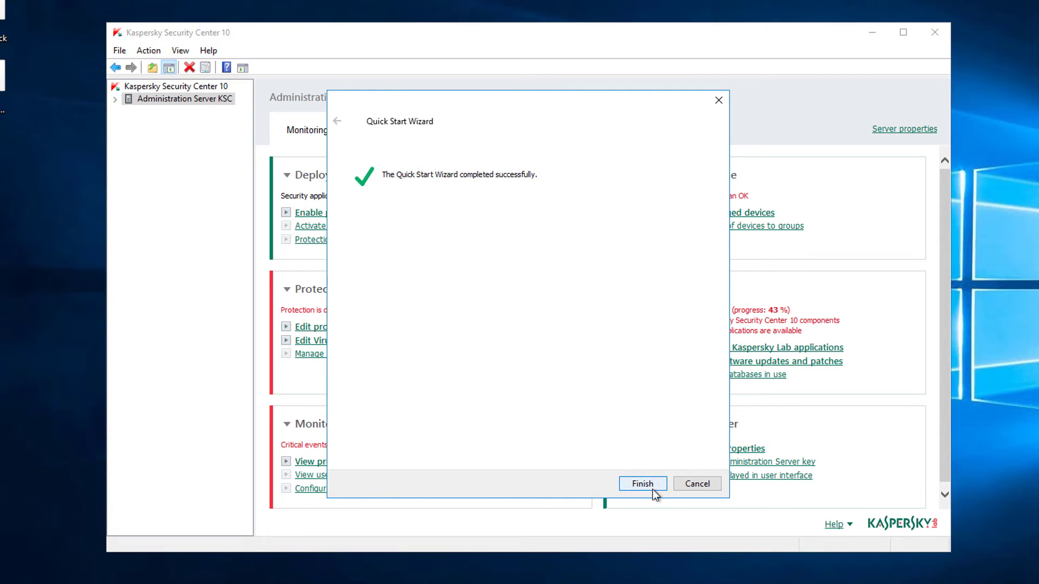
click(652, 488)
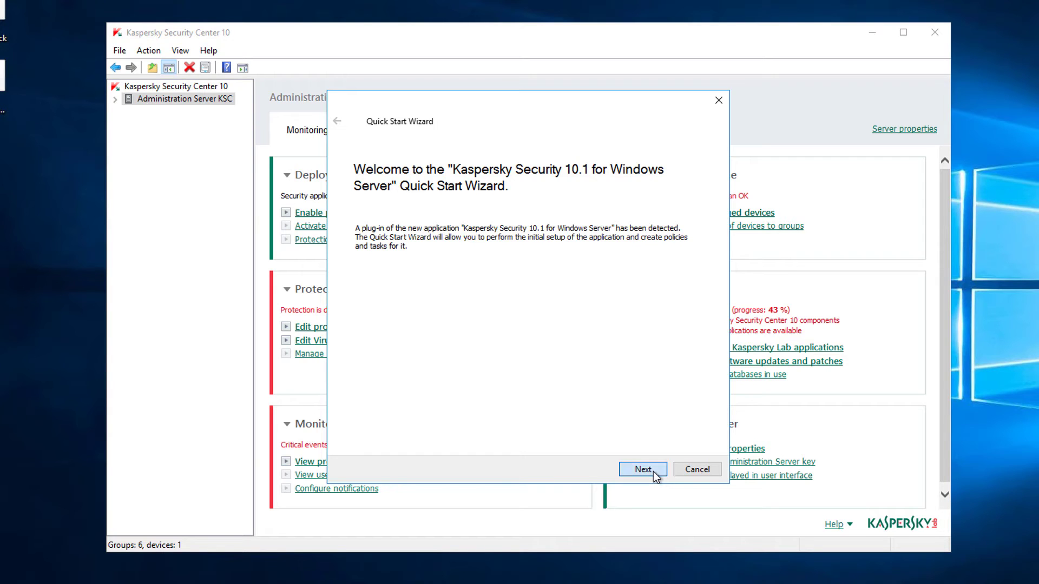
click(653, 471)
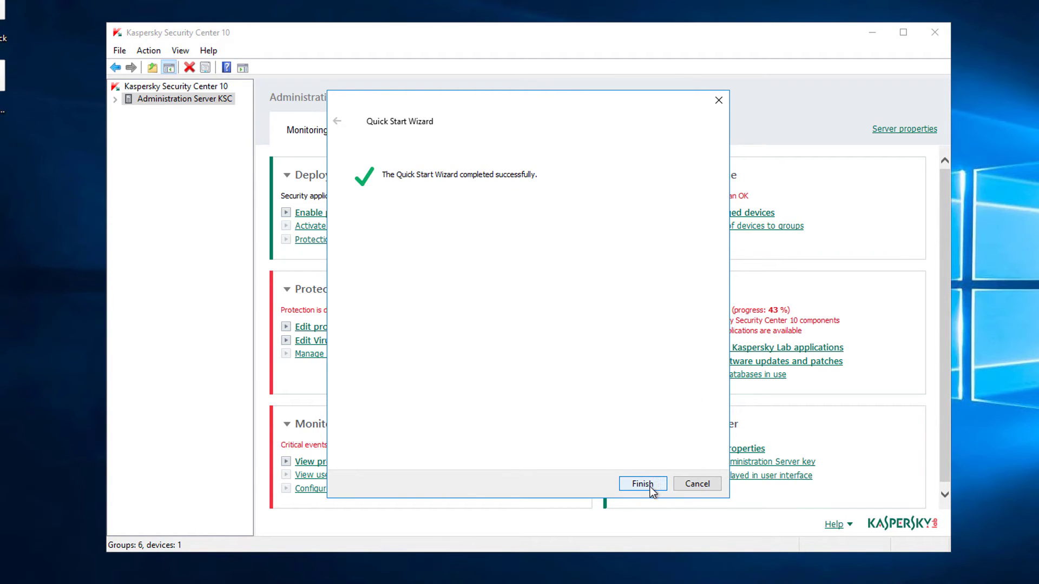
click(643, 484)
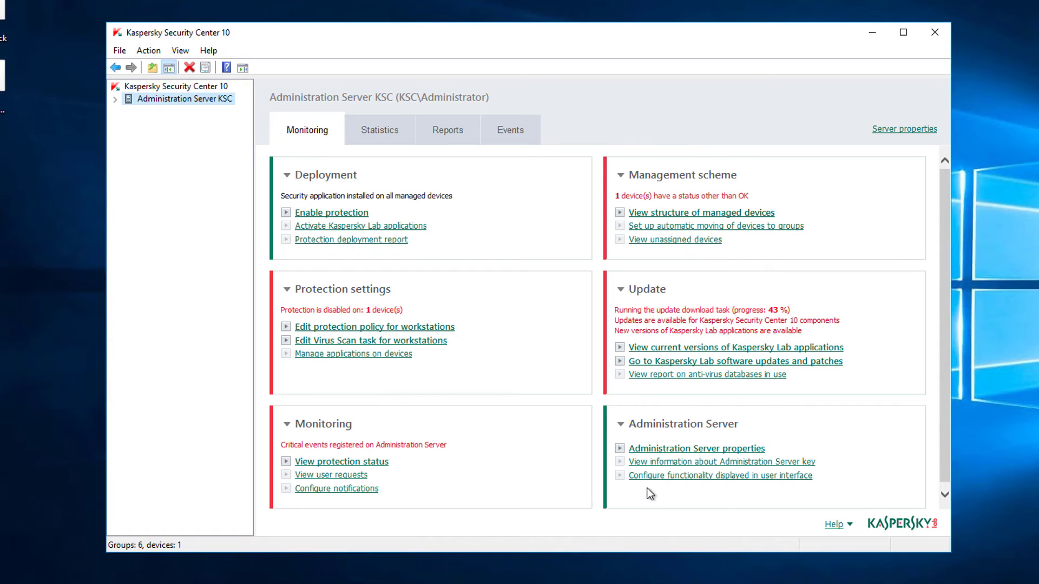
- Expand the Managed devices group under Administration Server KSC and examine its synchronized AWS subgroups
double_click(124, 102)
click(129, 112)
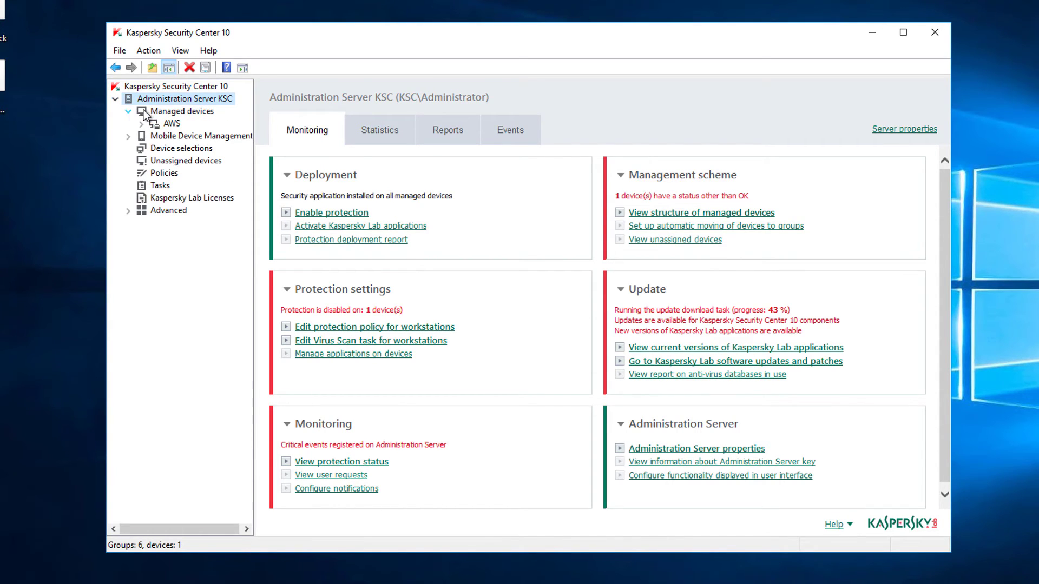
click(145, 110)
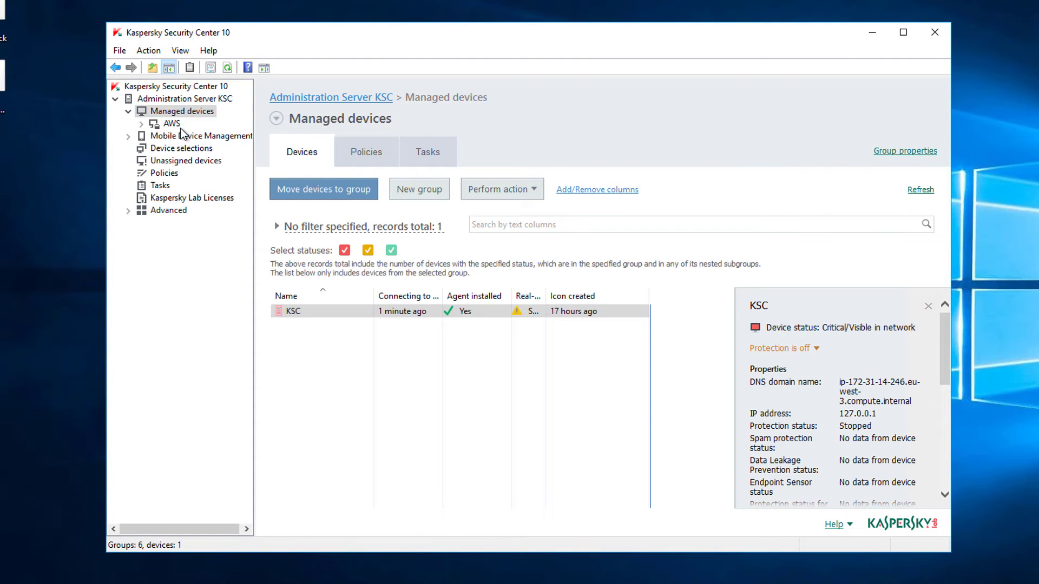
click(171, 126)
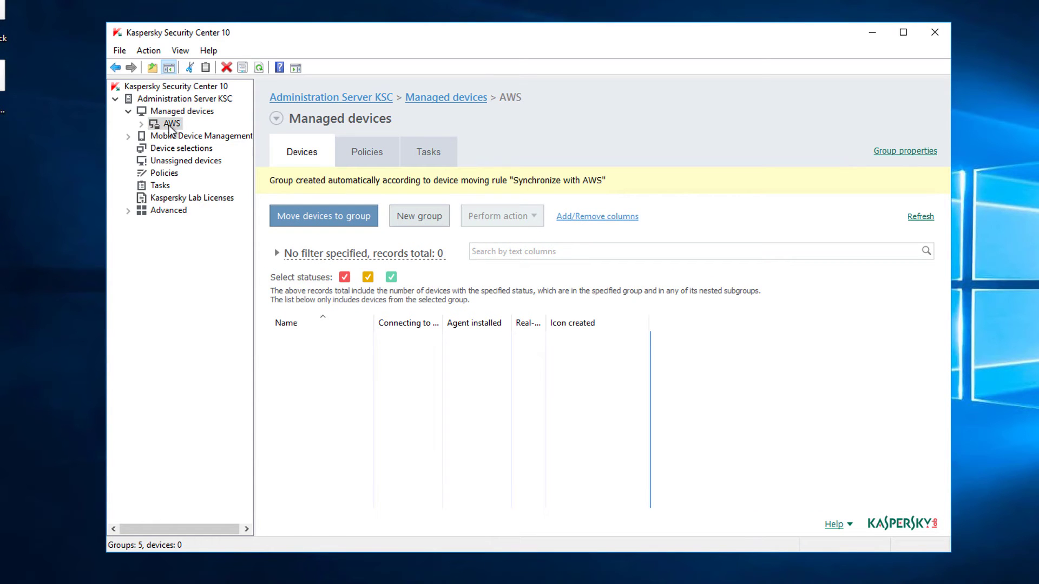
double_click(171, 129)
click(183, 148)
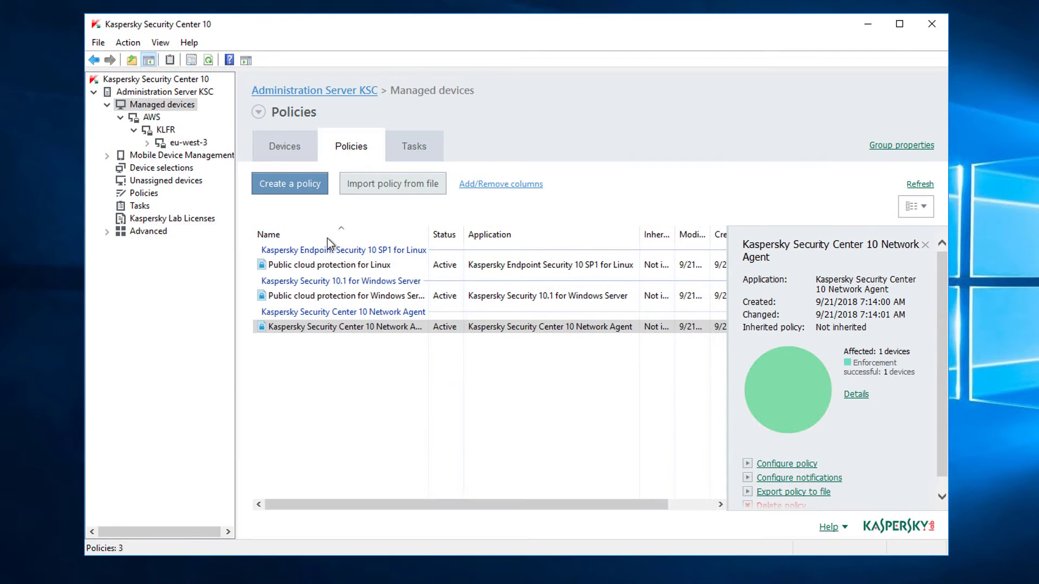
- In the "Public cloud protection for Windows Server" policy, update the KSN data processing settings, lock KSN Usage and apply the changes
double_click(320, 296)
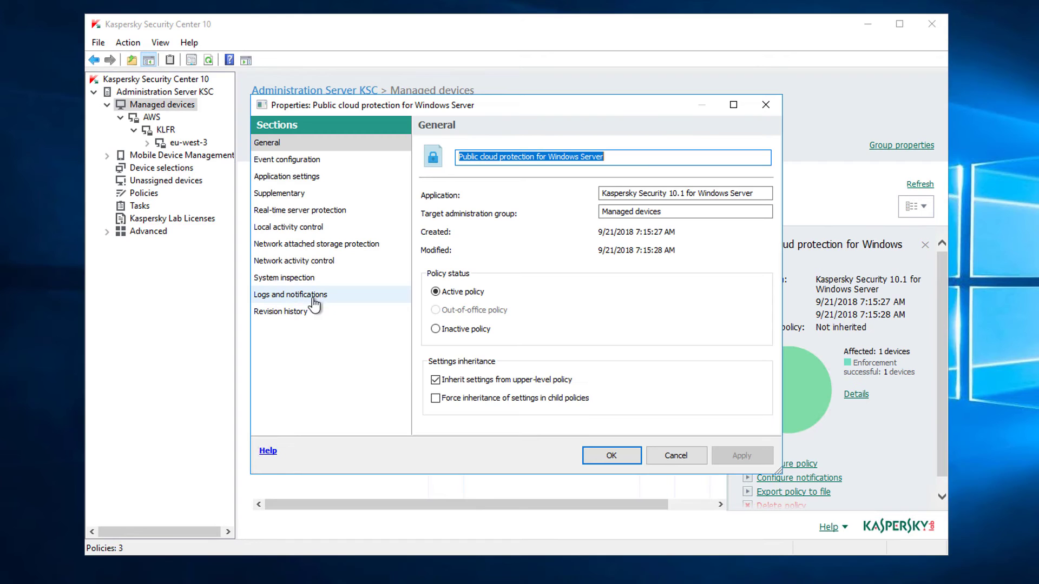
click(294, 197)
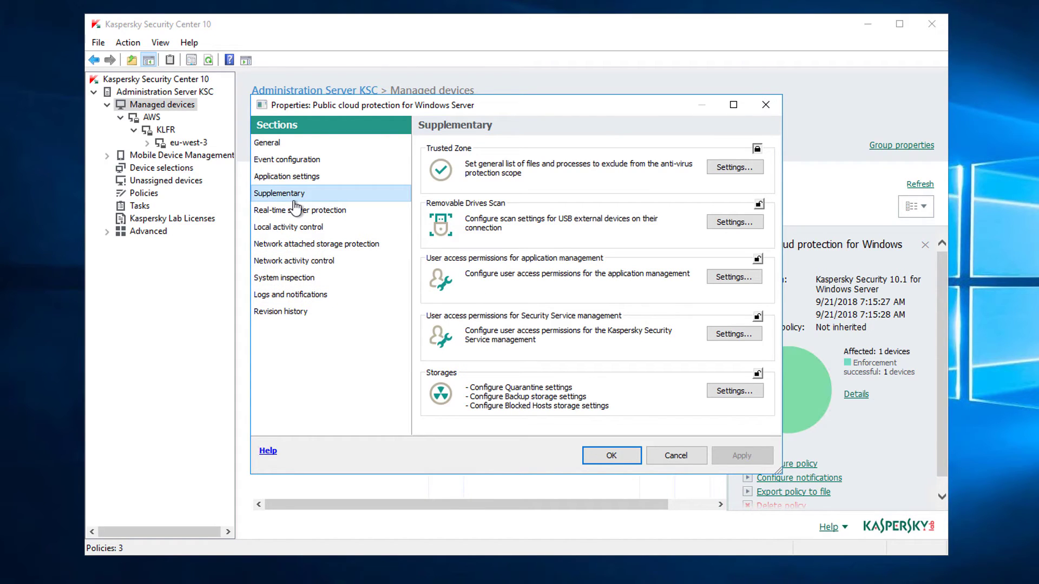
click(295, 210)
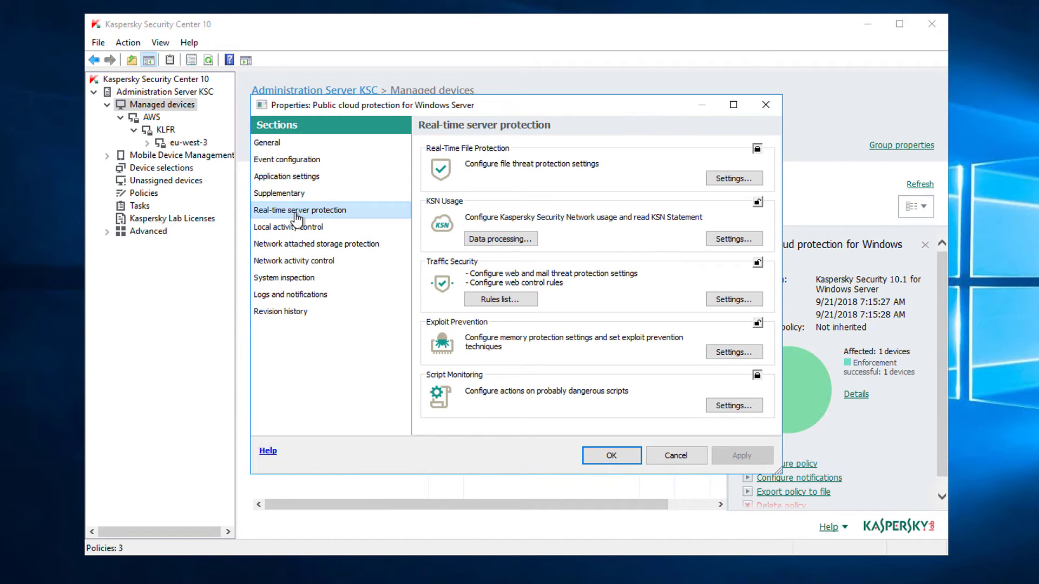
click(511, 241)
click(466, 401)
click(765, 571)
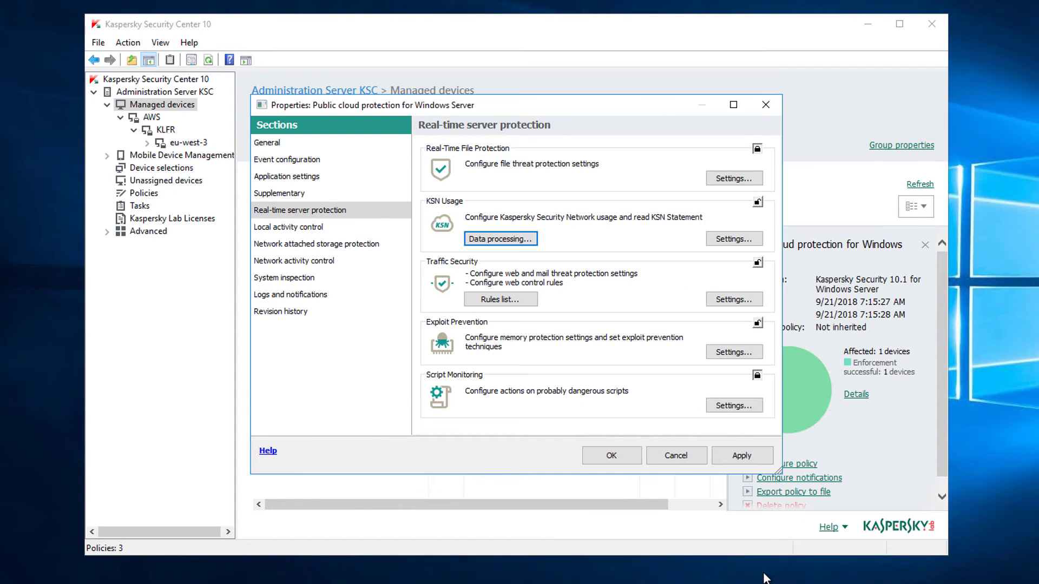
click(757, 203)
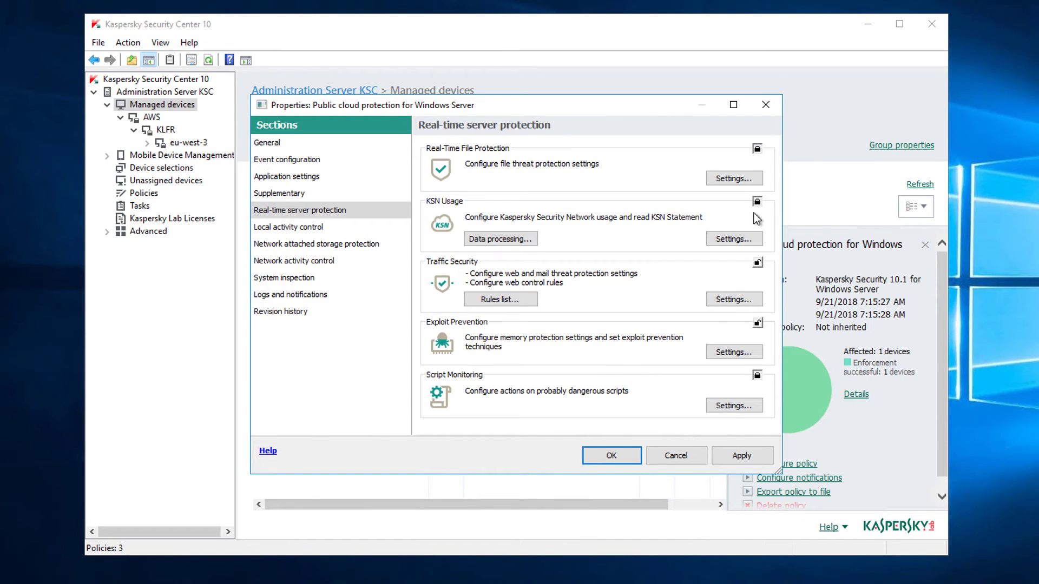
click(738, 457)
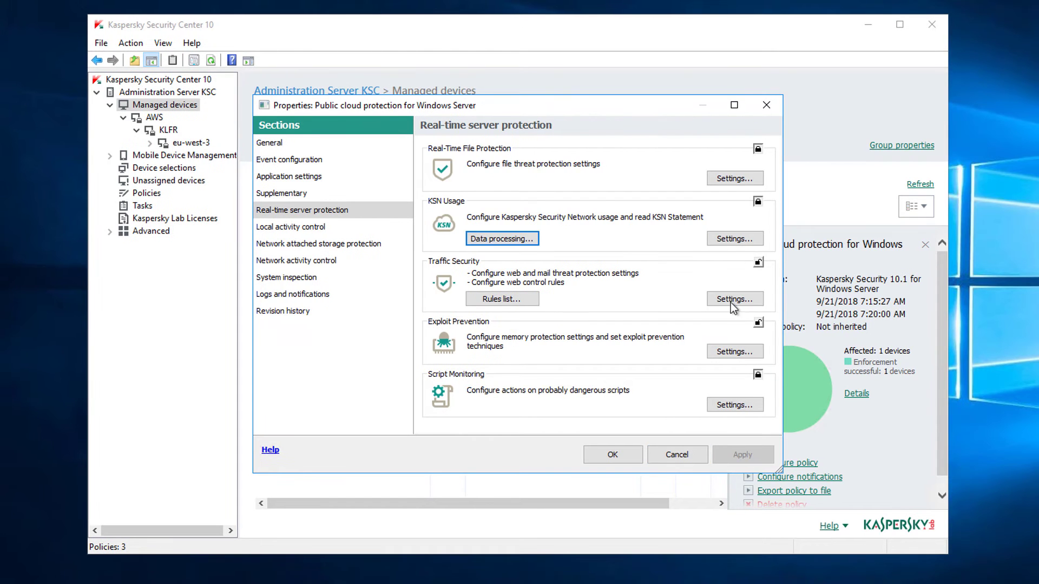
- In the KSN Usage settings, schedule the task to run at application launch and apply the policy changes
click(730, 239)
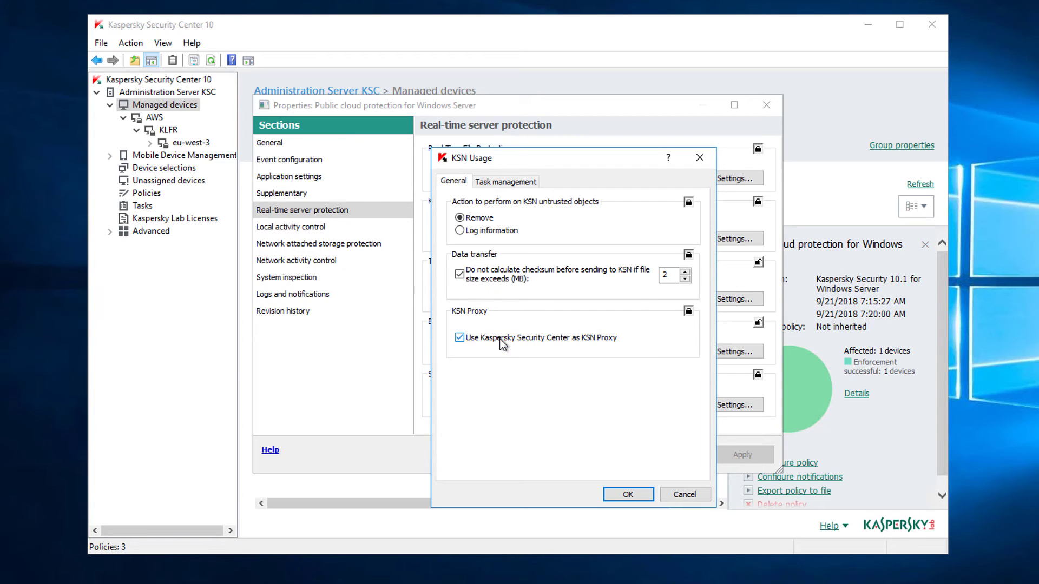
click(495, 181)
click(495, 219)
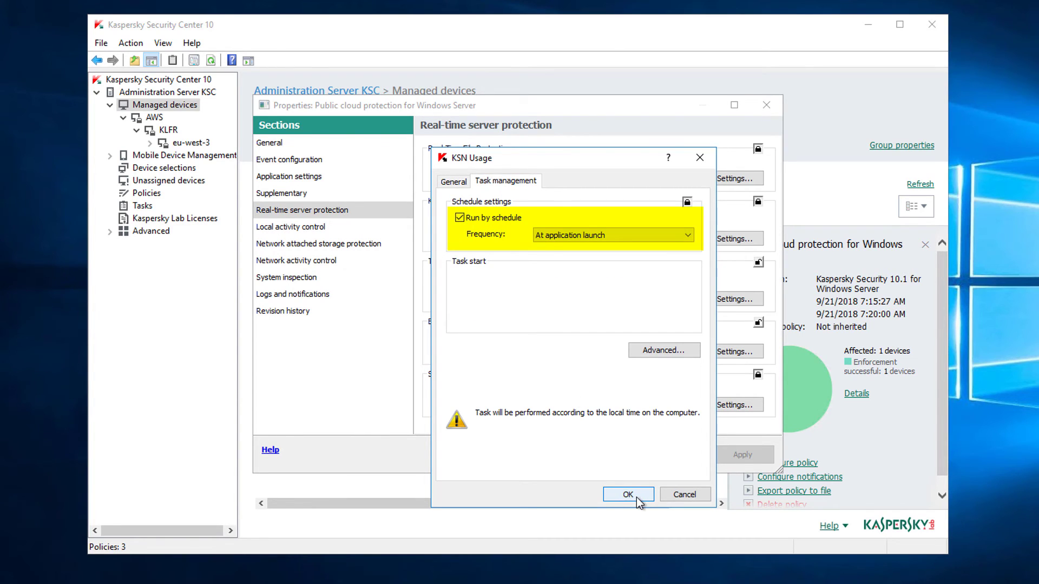
click(631, 236)
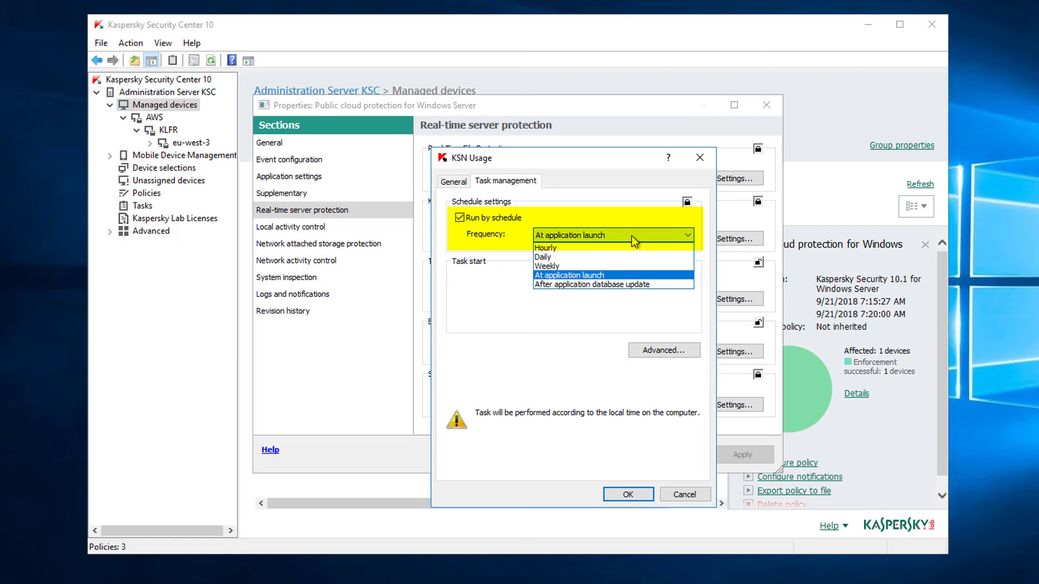
click(632, 238)
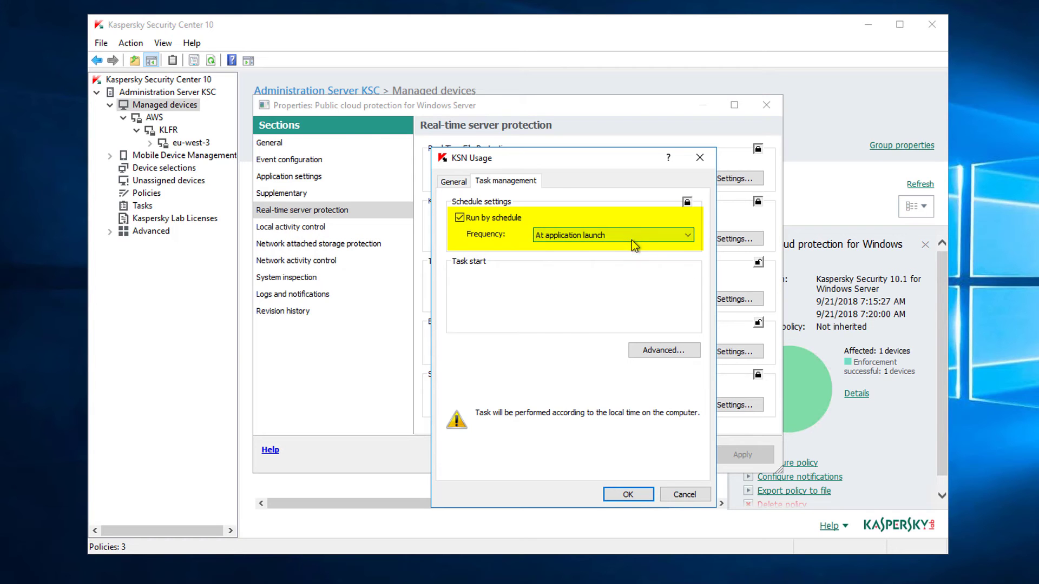
click(629, 495)
click(739, 455)
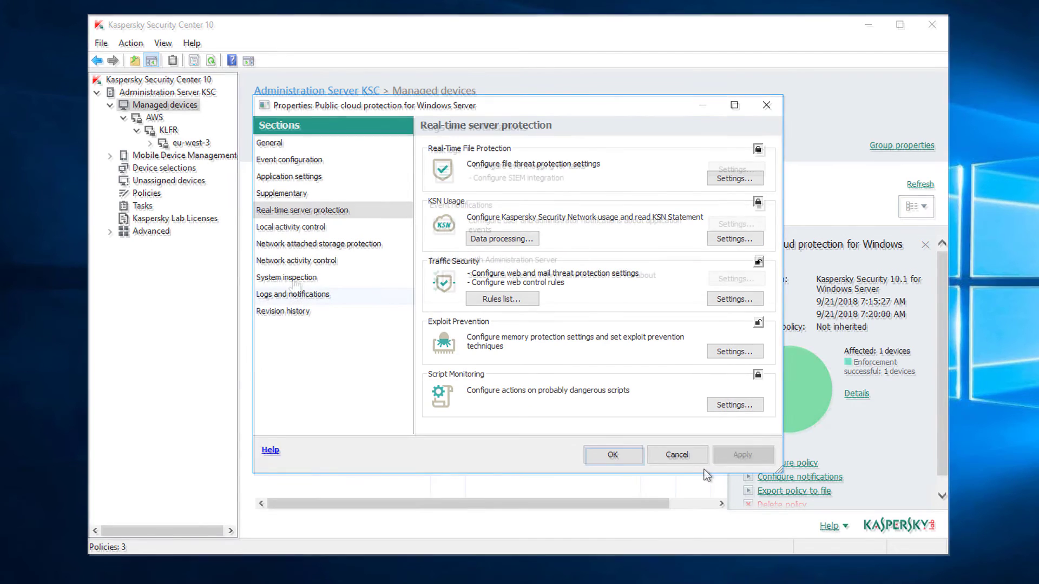
- Review the policy's Anti-Cryptor settings under Network activity control and enable its scheduled run at application launch
click(294, 262)
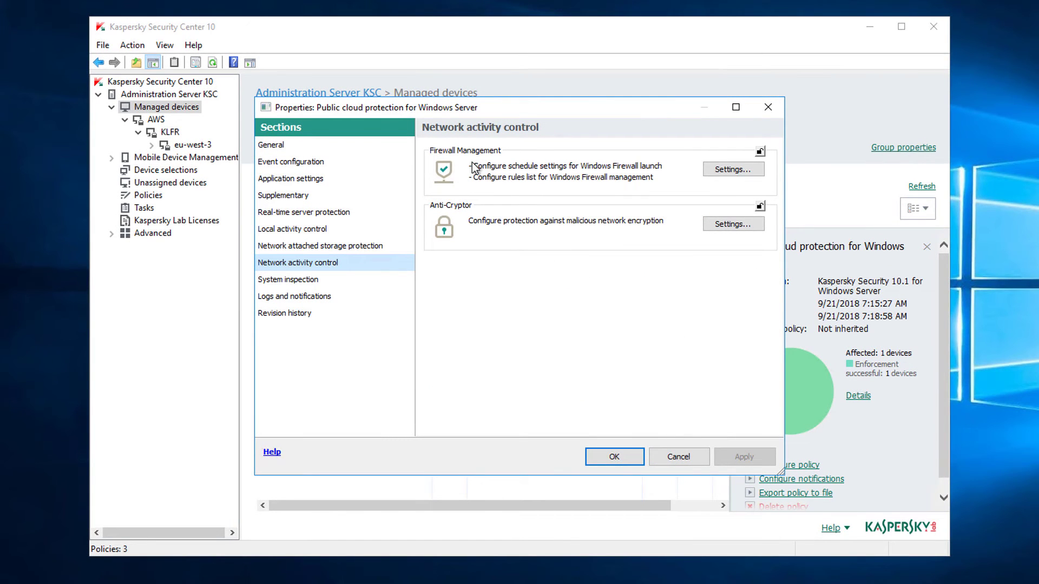
click(732, 225)
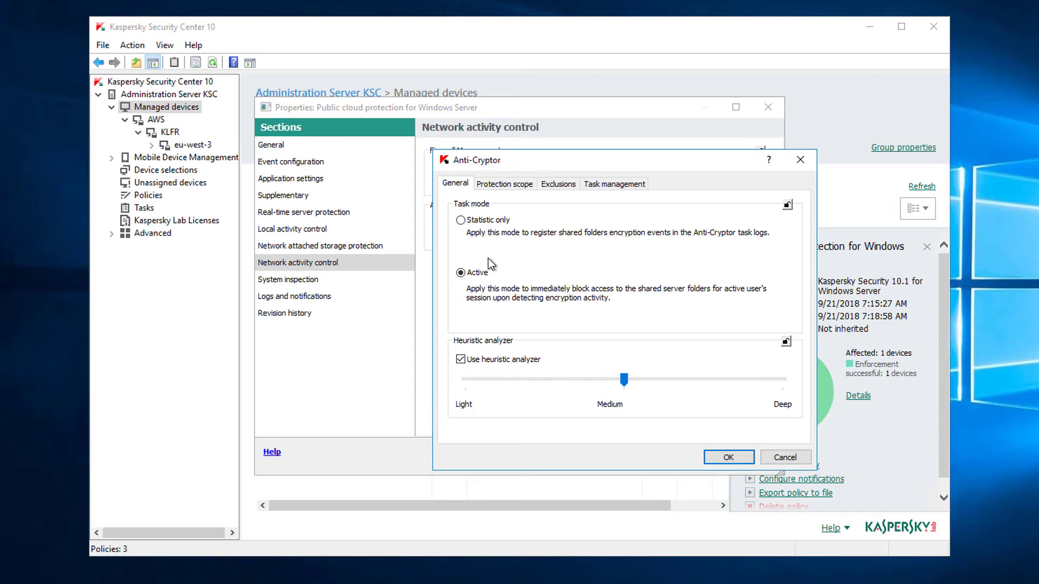
click(498, 184)
click(549, 184)
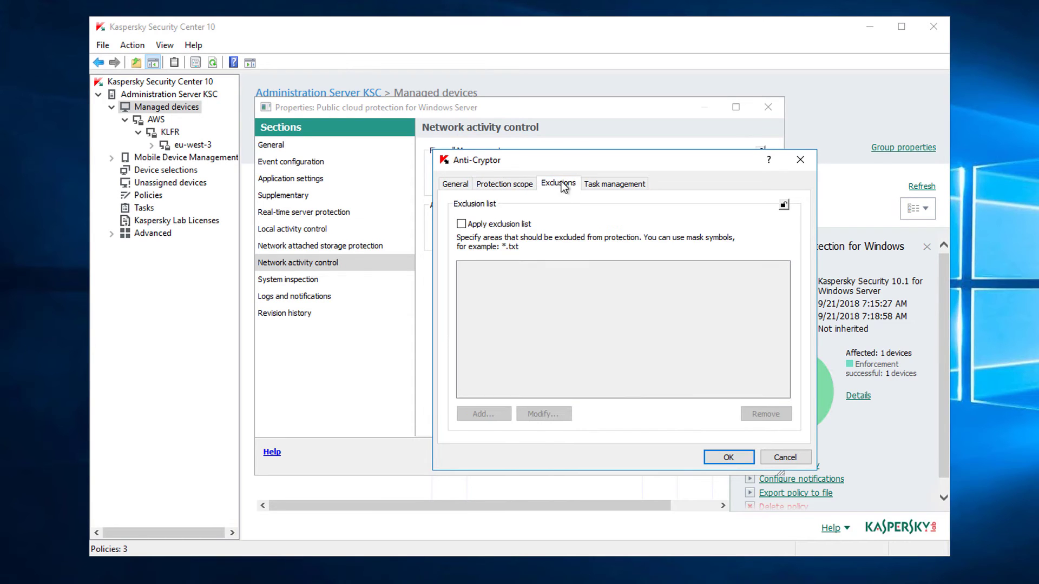
click(601, 187)
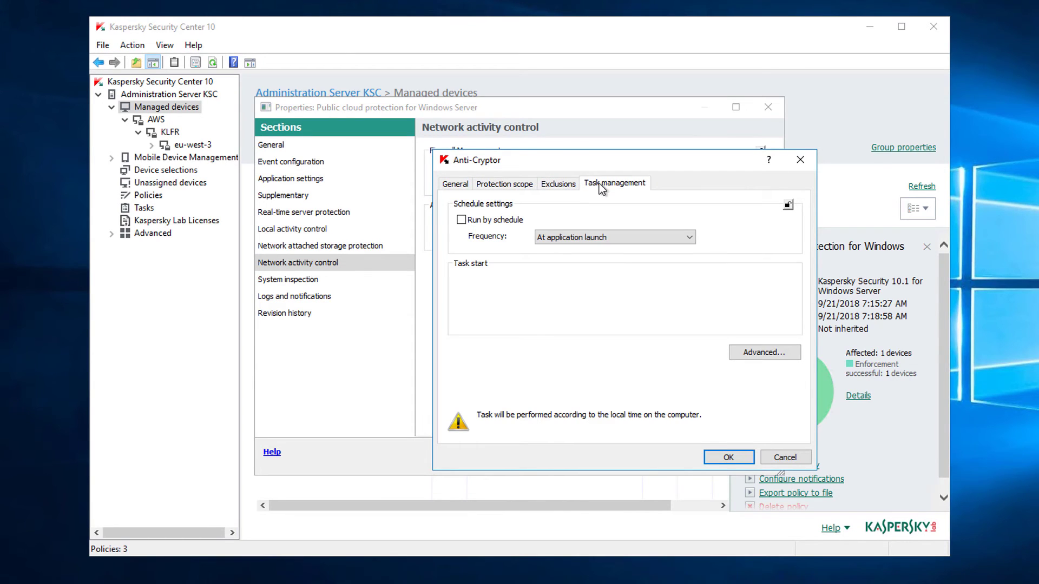
click(501, 223)
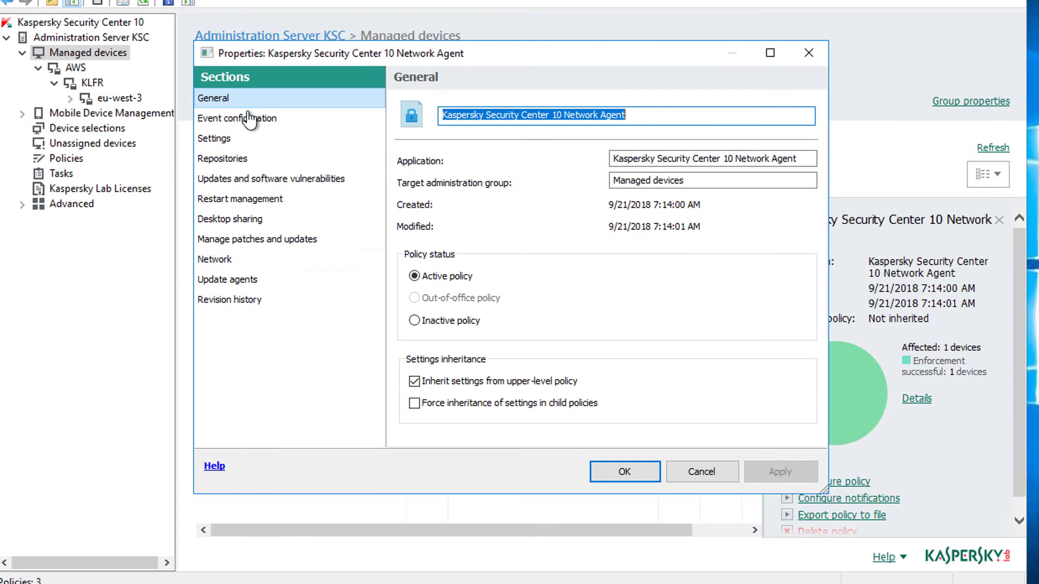
- In the Kaspersky Security Center 10 Network Agent policy, enable the uninstall password and enter the password
click(249, 199)
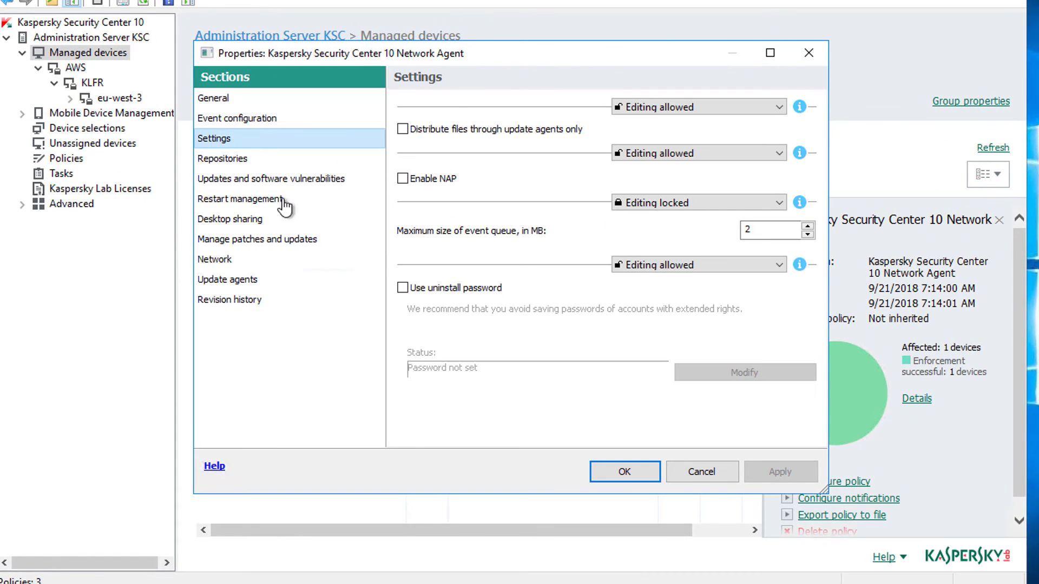
click(423, 292)
click(713, 377)
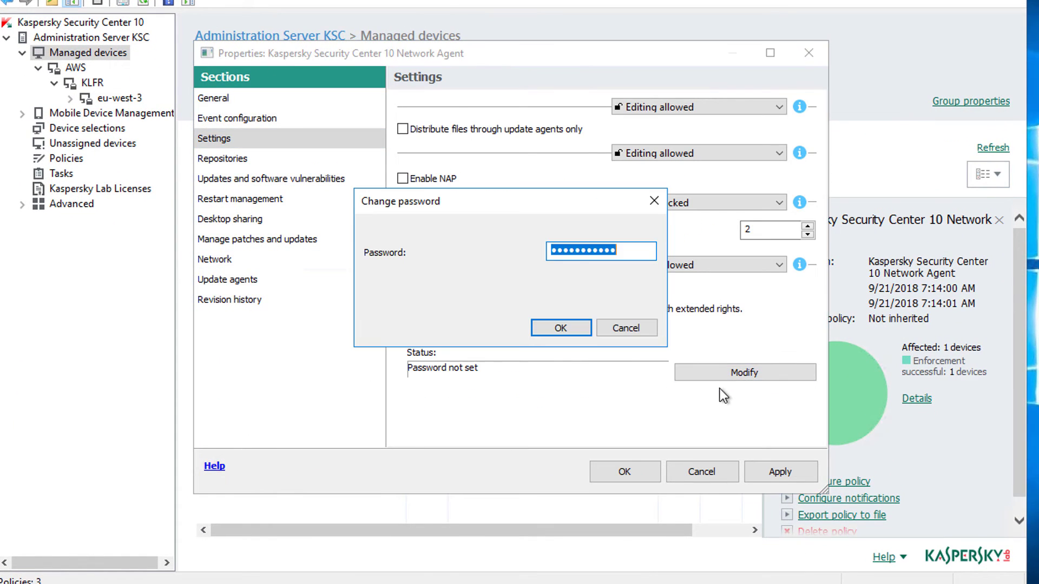
text(******)
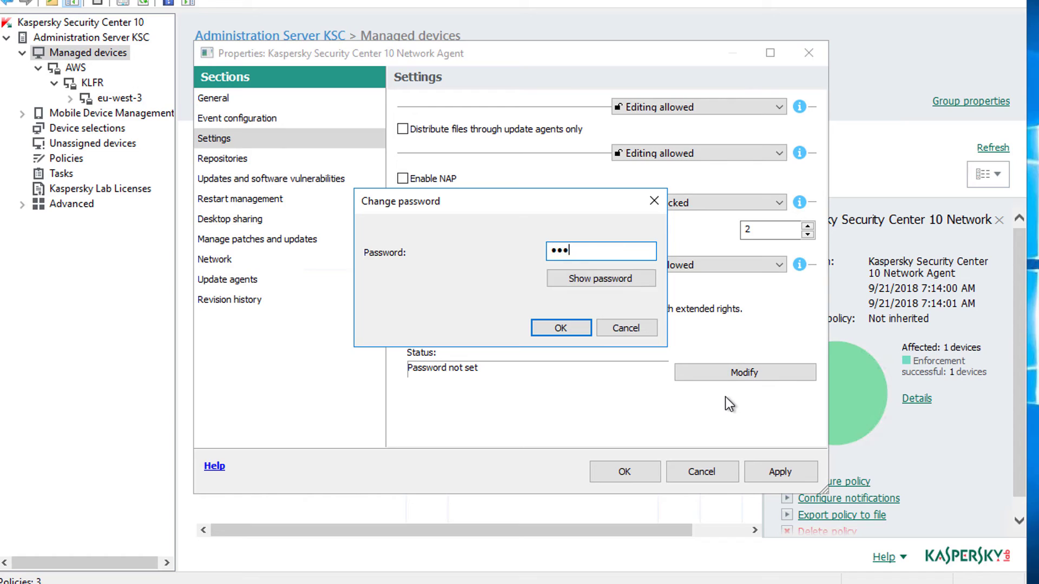
text(**)
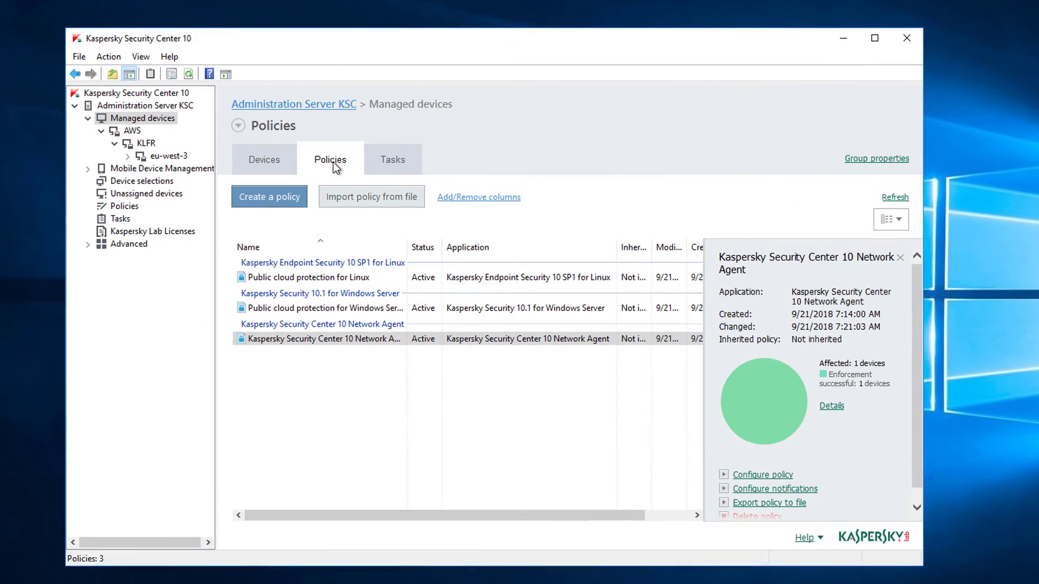
- In the "Public cloud protection for Linux" policy, enable Kaspersky Security Network with statistics, accepting its statement, and enable Anti-Cryptor protection
double_click(311, 279)
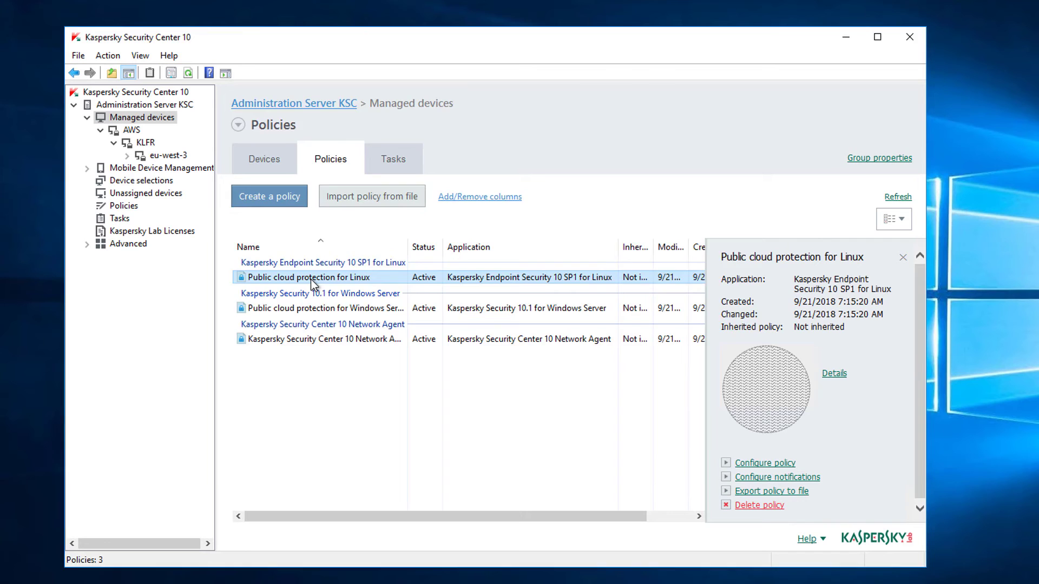
click(295, 205)
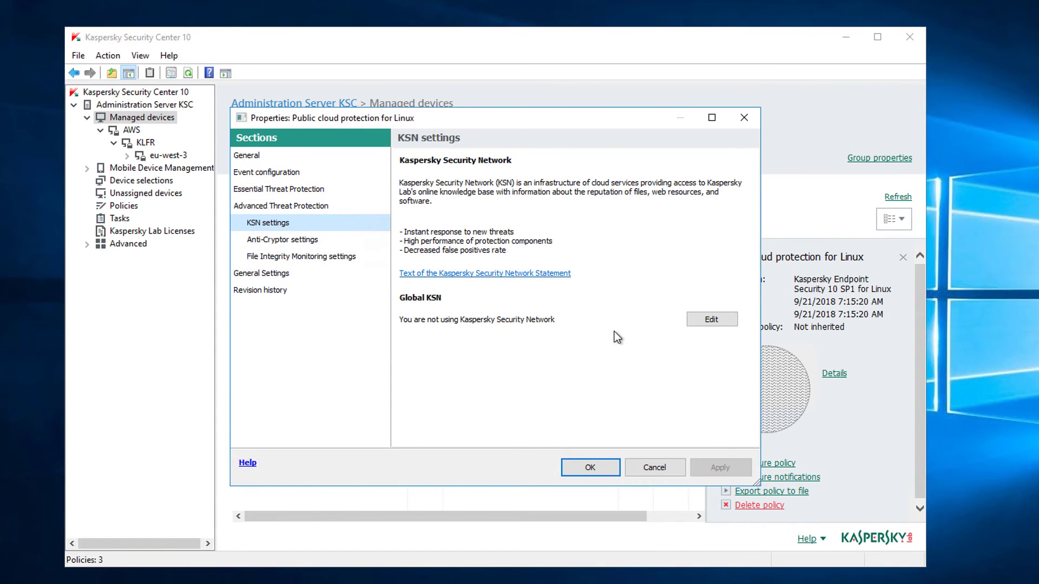
click(704, 323)
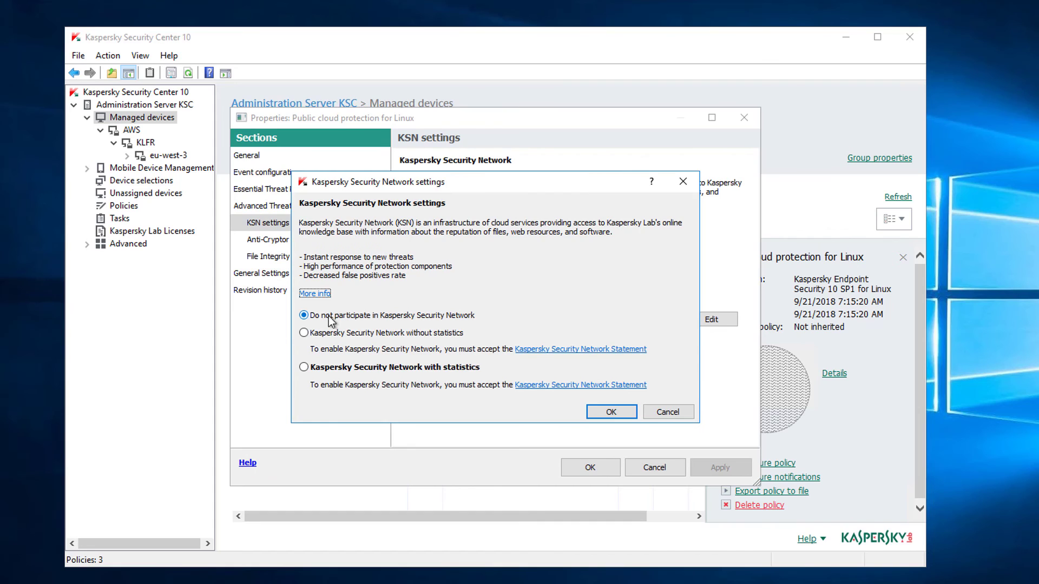
click(322, 368)
click(607, 412)
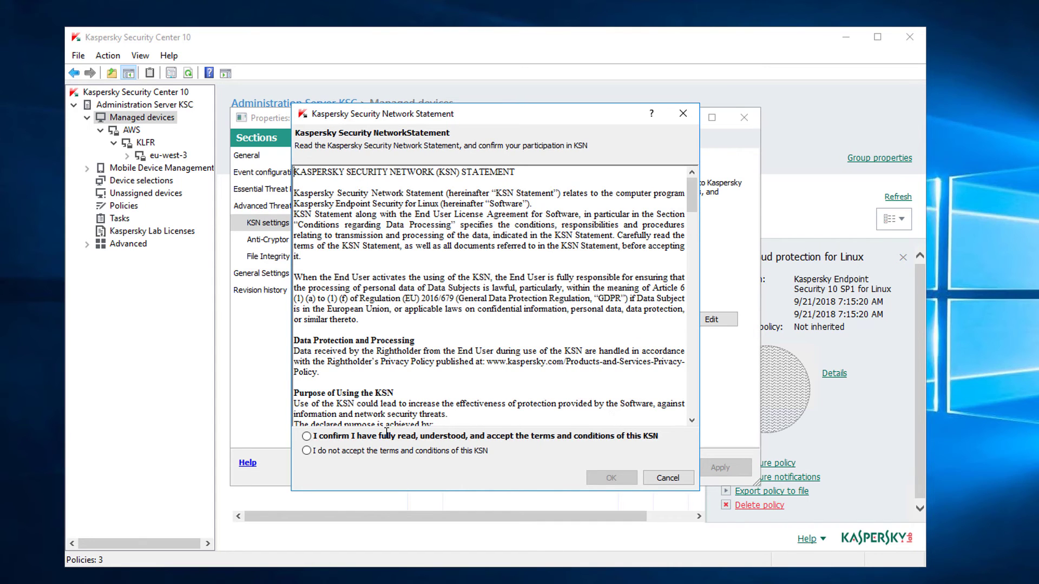
click(310, 436)
click(615, 477)
click(296, 239)
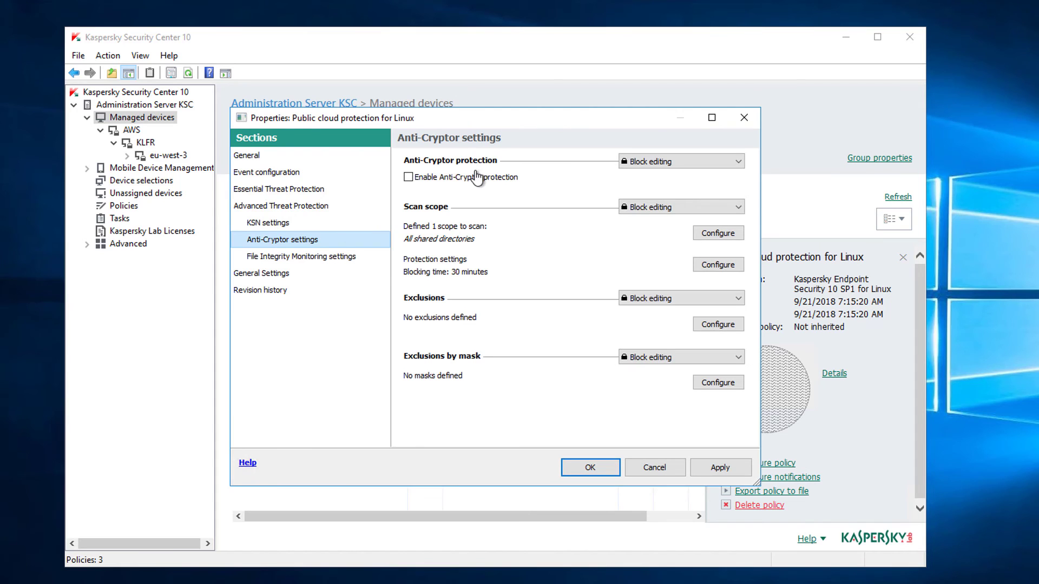
click(408, 178)
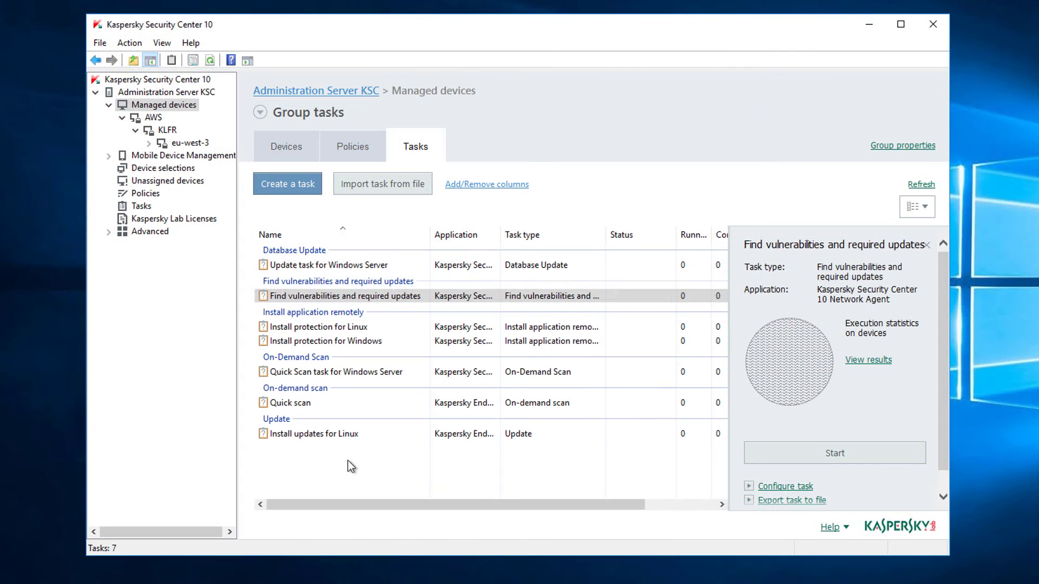
- Group the Managed devices tasks by Application and select the update task for Windows Server
right_click(348, 459)
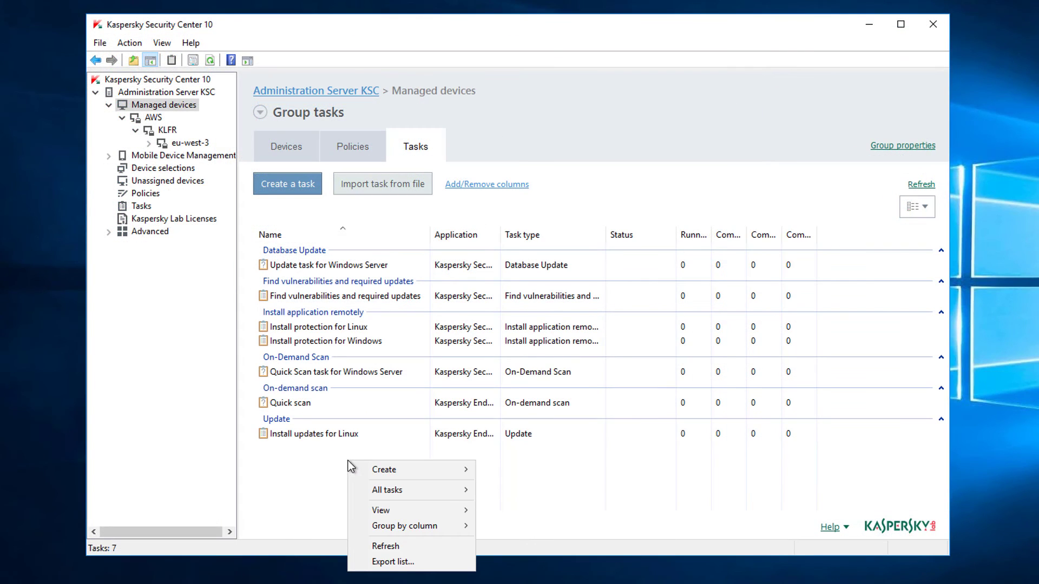
mouse_move(433, 523)
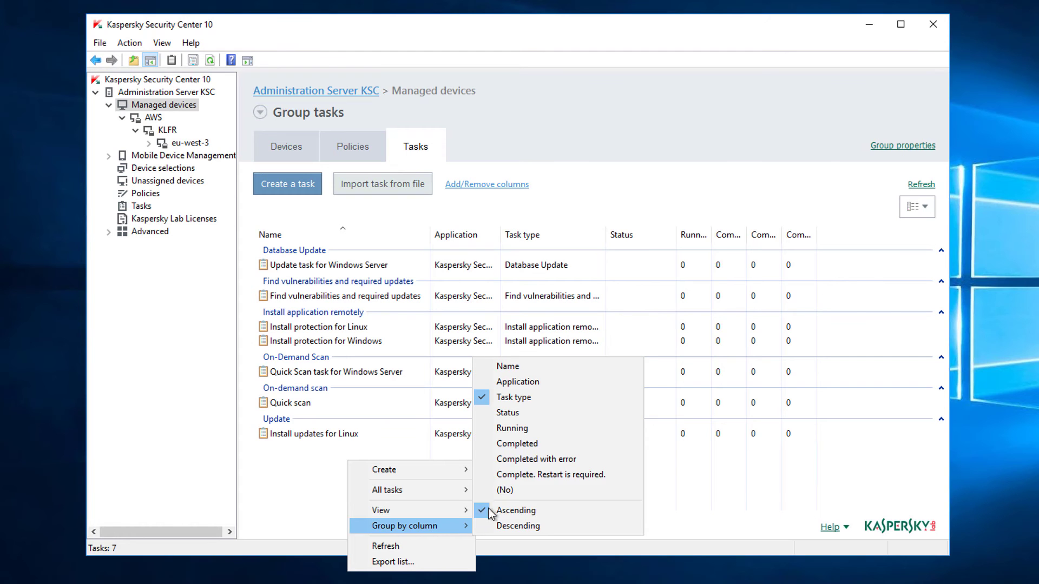
click(538, 382)
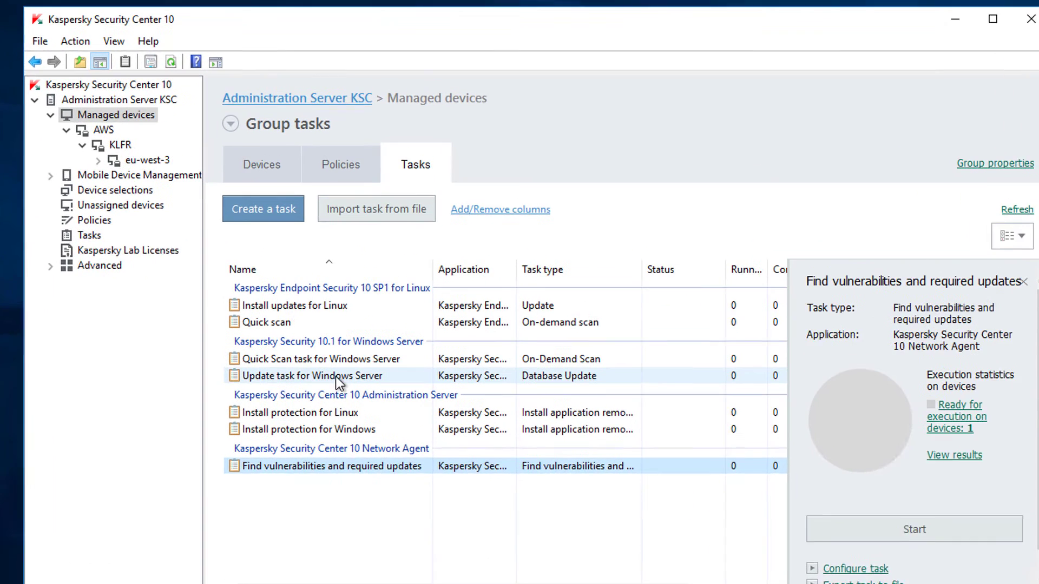
click(347, 324)
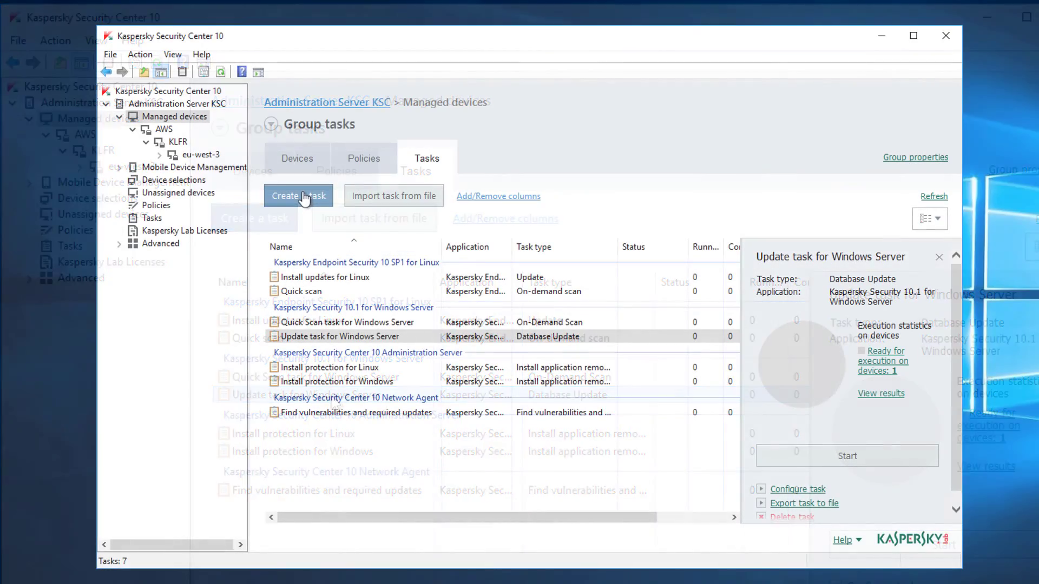
- Create a Software Modules Update task for Windows Server, updating from the Administration Server and set to copy and install critical software modules updates
click(254, 218)
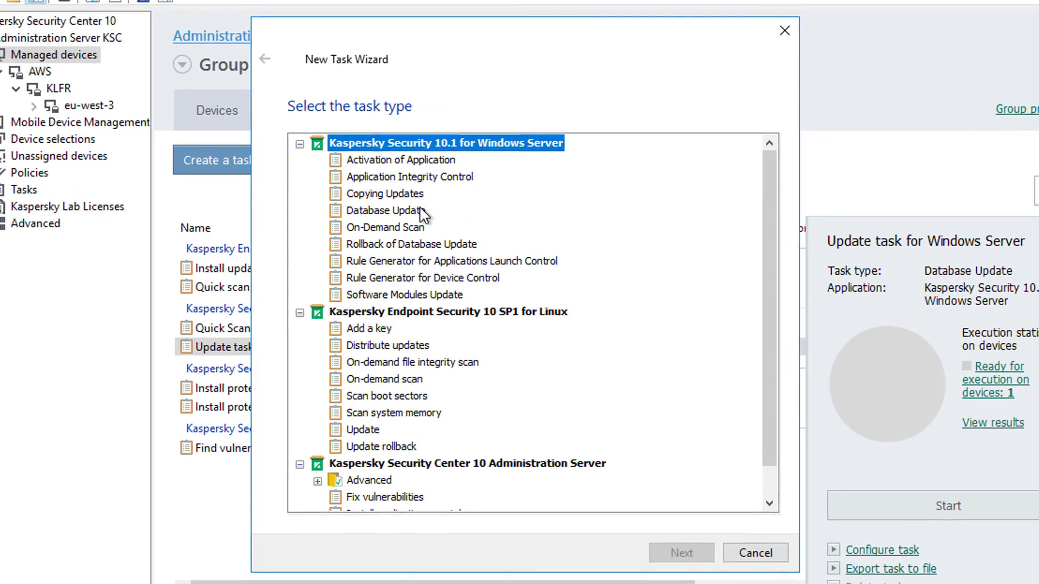
click(413, 299)
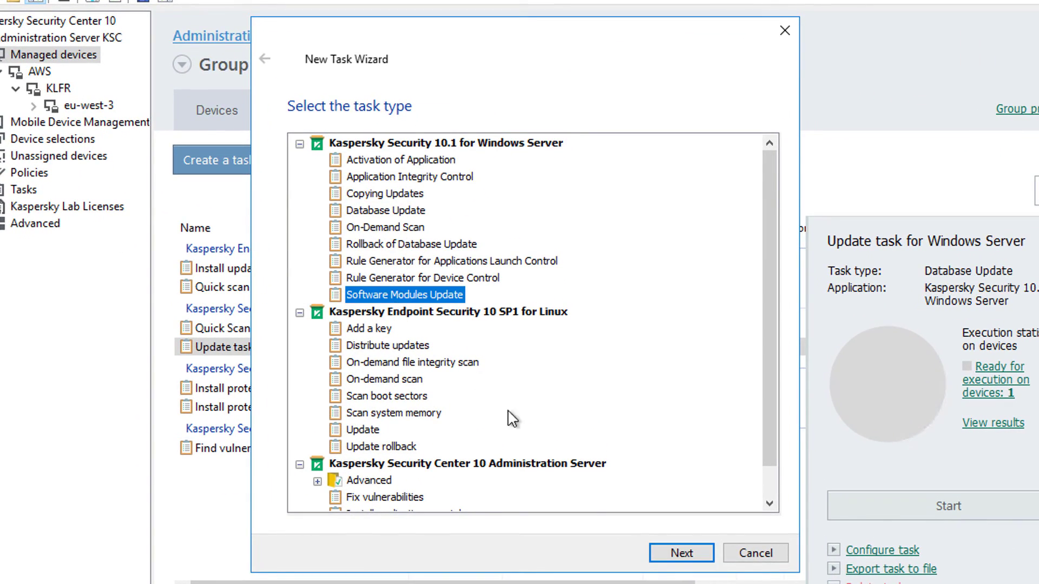
click(681, 555)
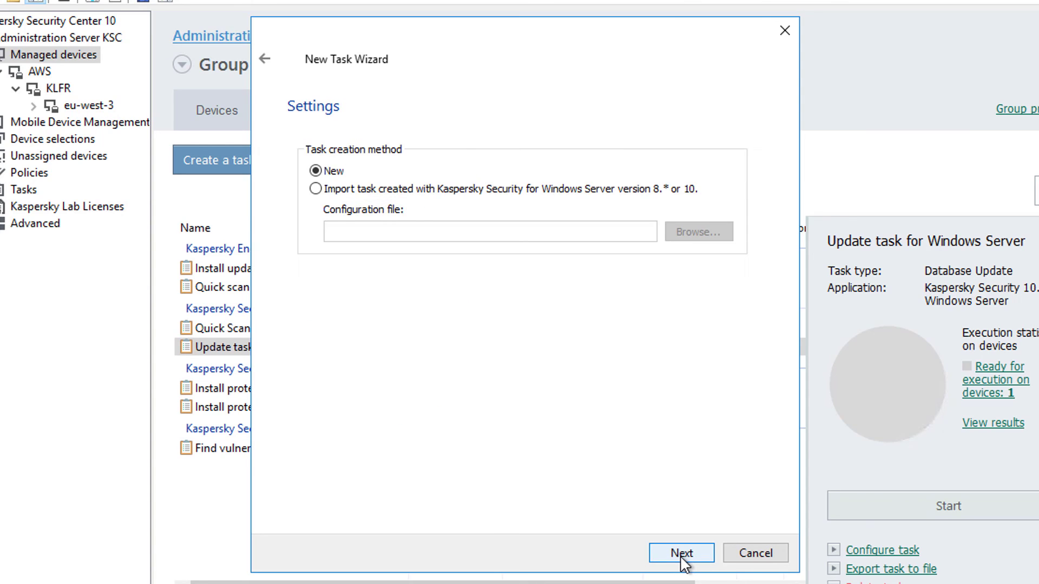
click(680, 556)
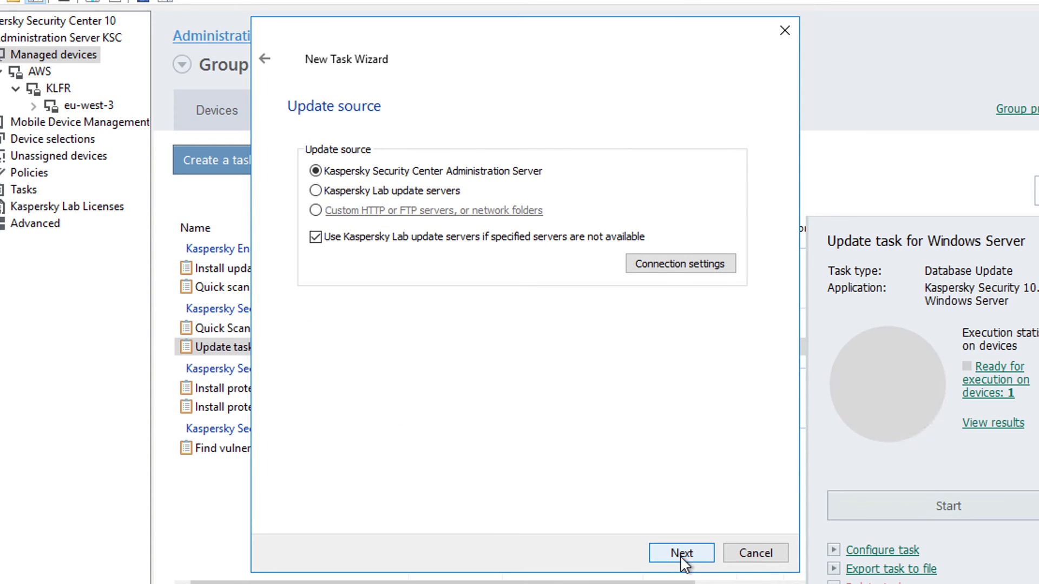
click(680, 557)
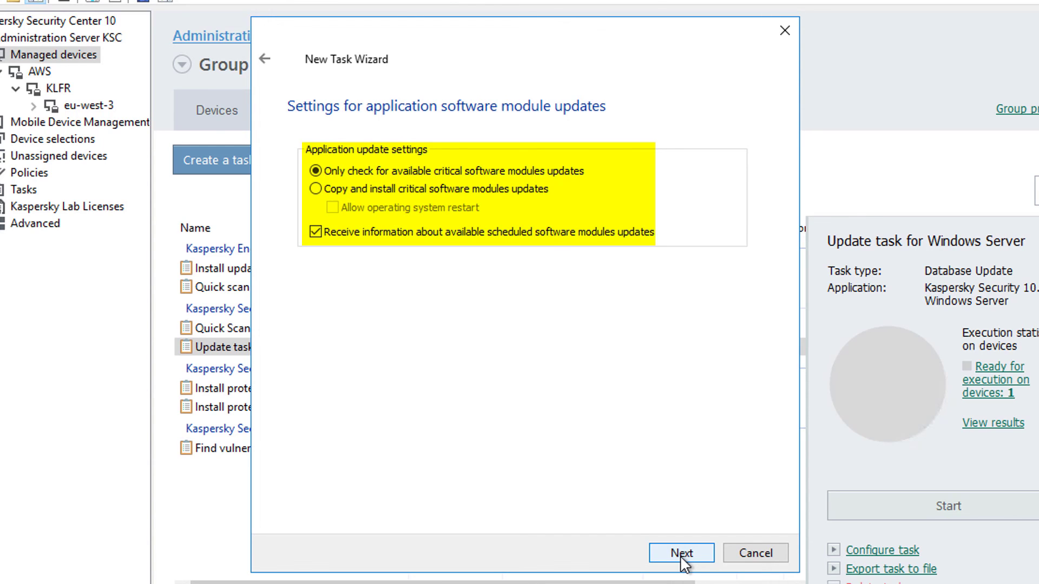
click(360, 188)
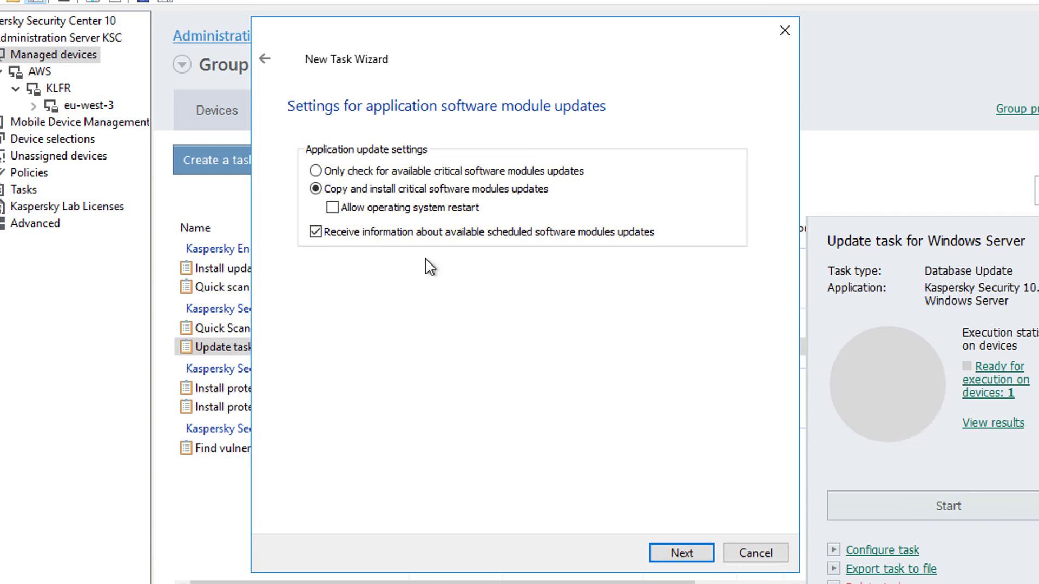
click(686, 550)
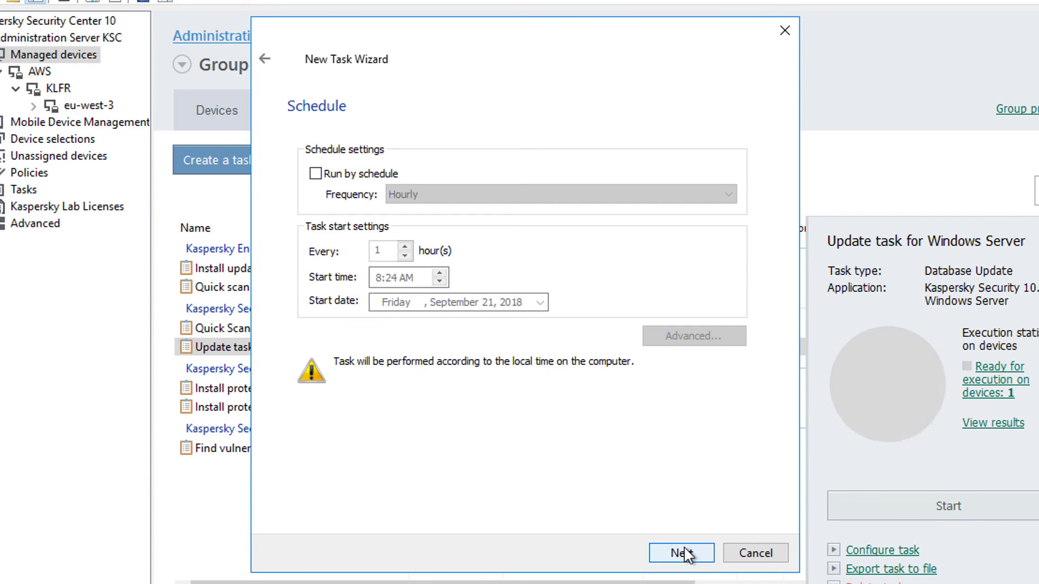
- Schedule the new Software Modules Update task to run weekly
click(374, 176)
click(411, 194)
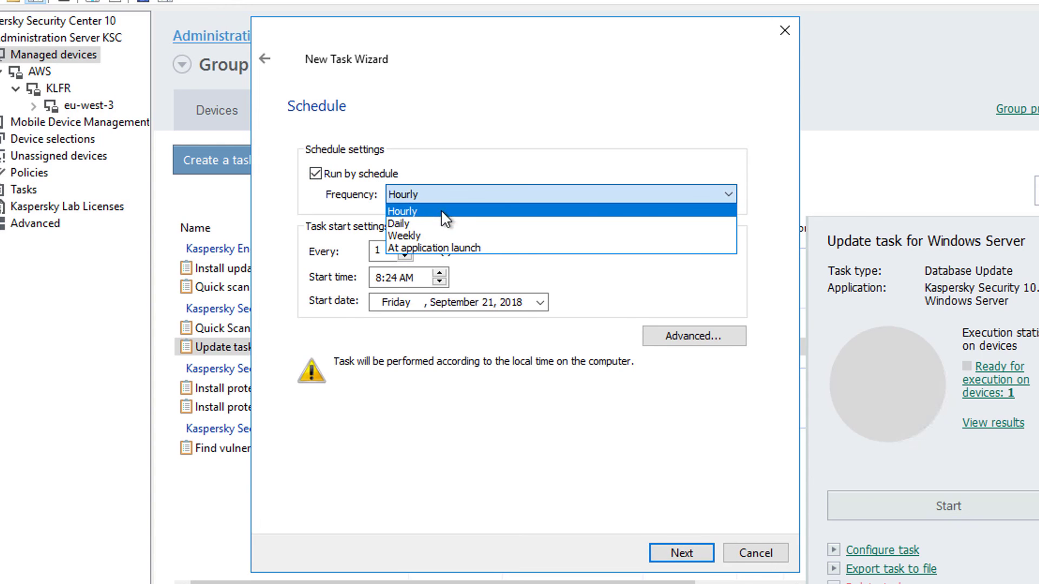
click(447, 237)
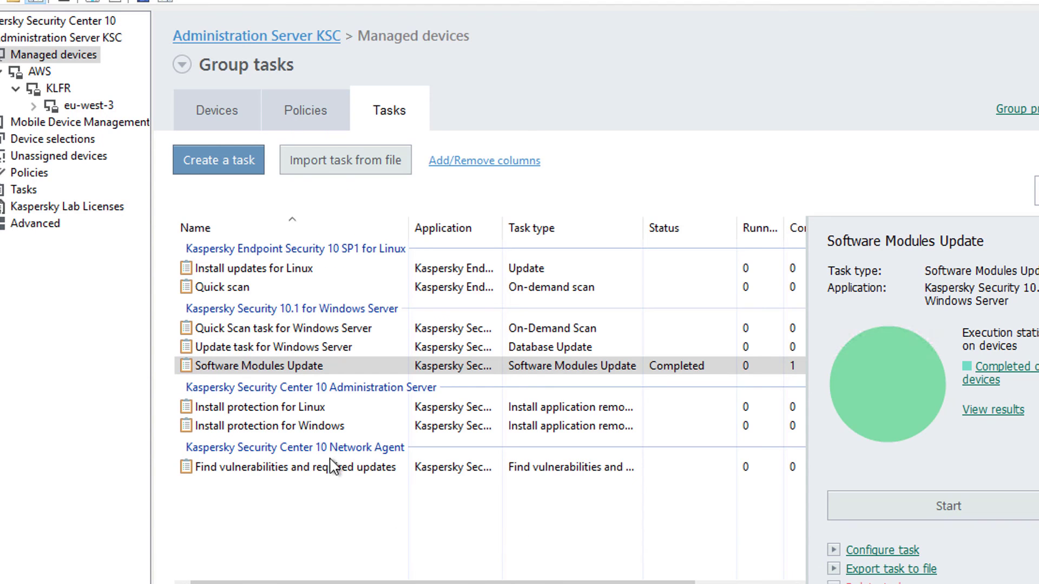
- Review the schedule, installation settings and account of the "Install protection for Windows" task
double_click(271, 425)
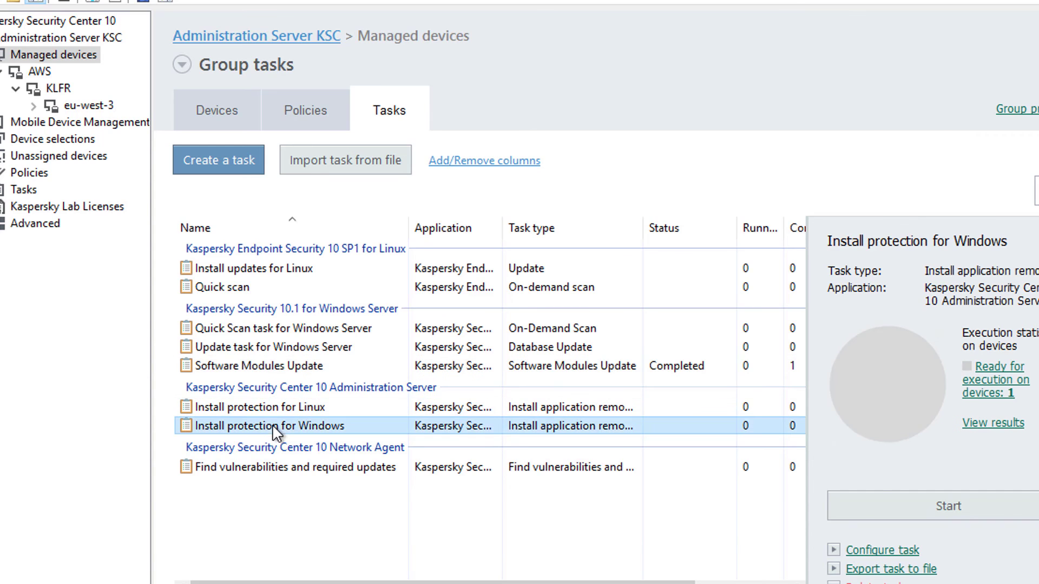
click(226, 130)
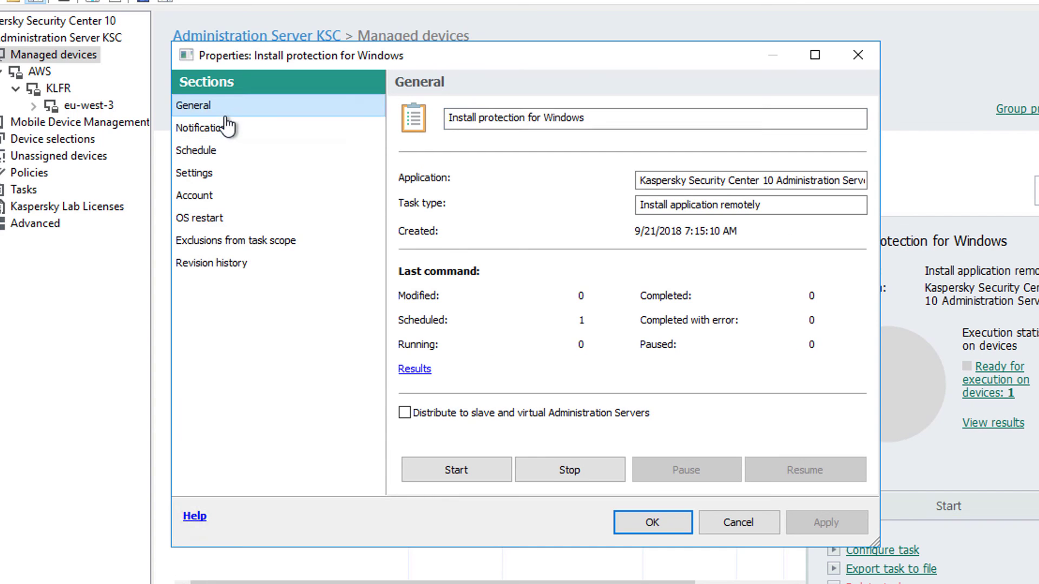
click(225, 152)
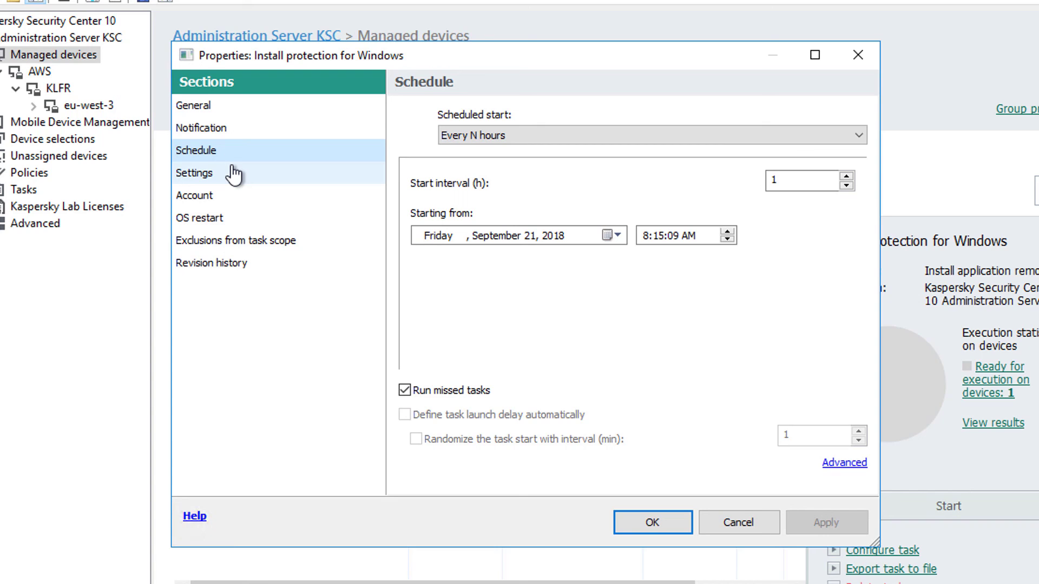
click(234, 173)
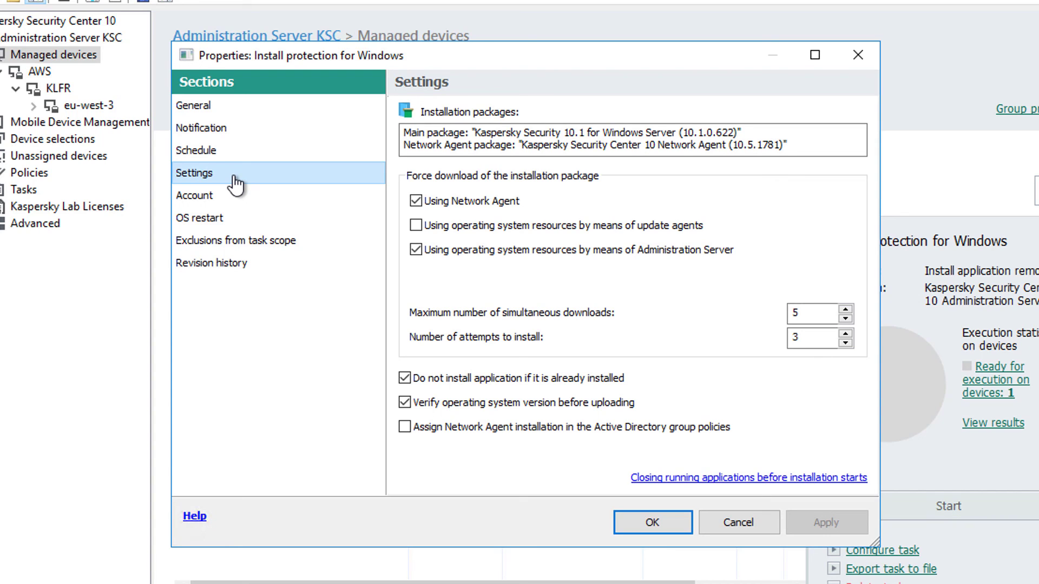
click(239, 196)
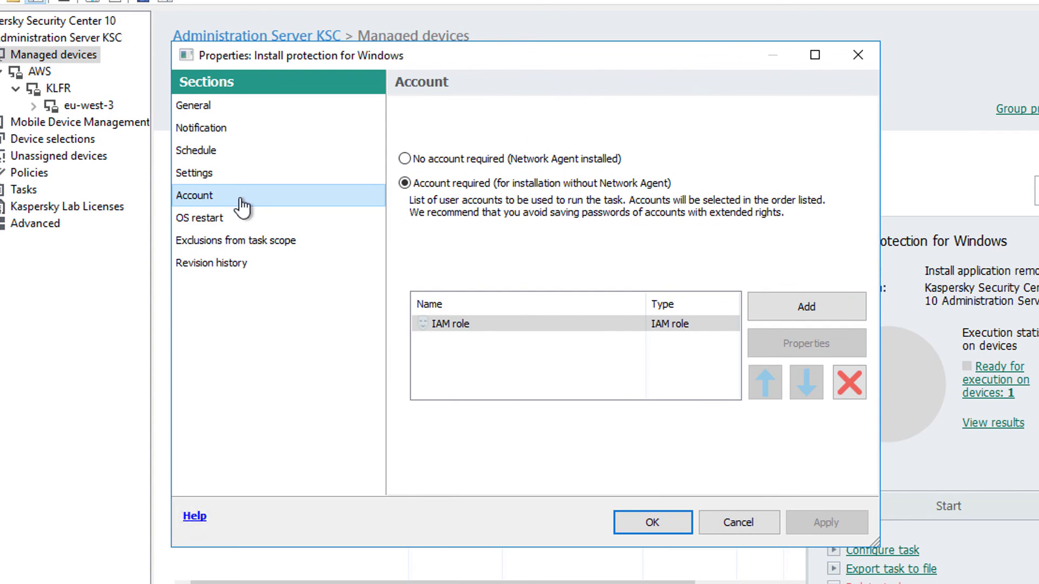